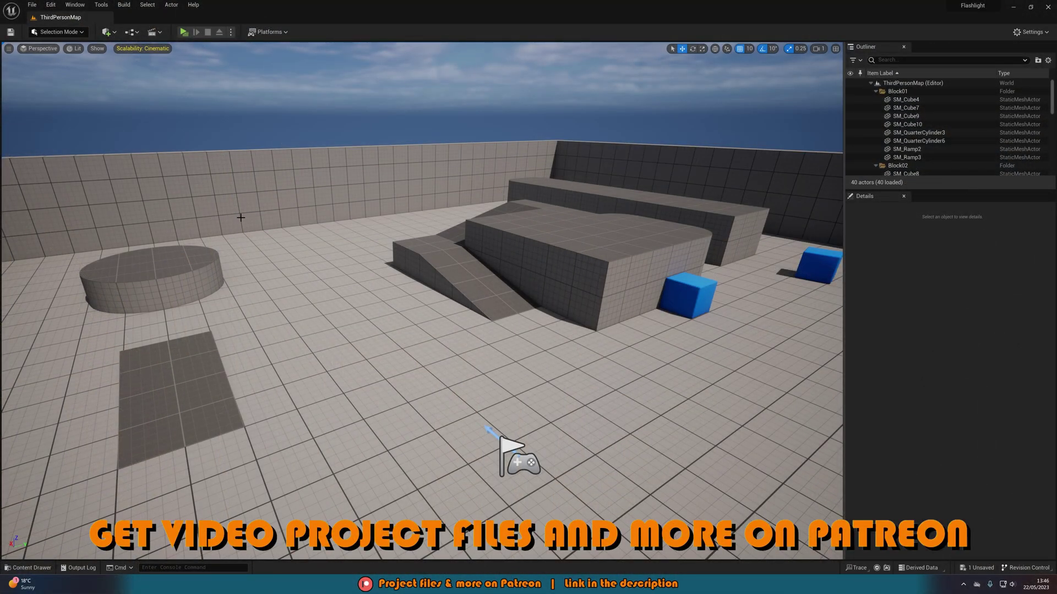
Play the level, walk the character around the map, and end the preview.
{"action": "left_click", "coordinate": [184, 32]}
{"action": "key", "text": "w"}
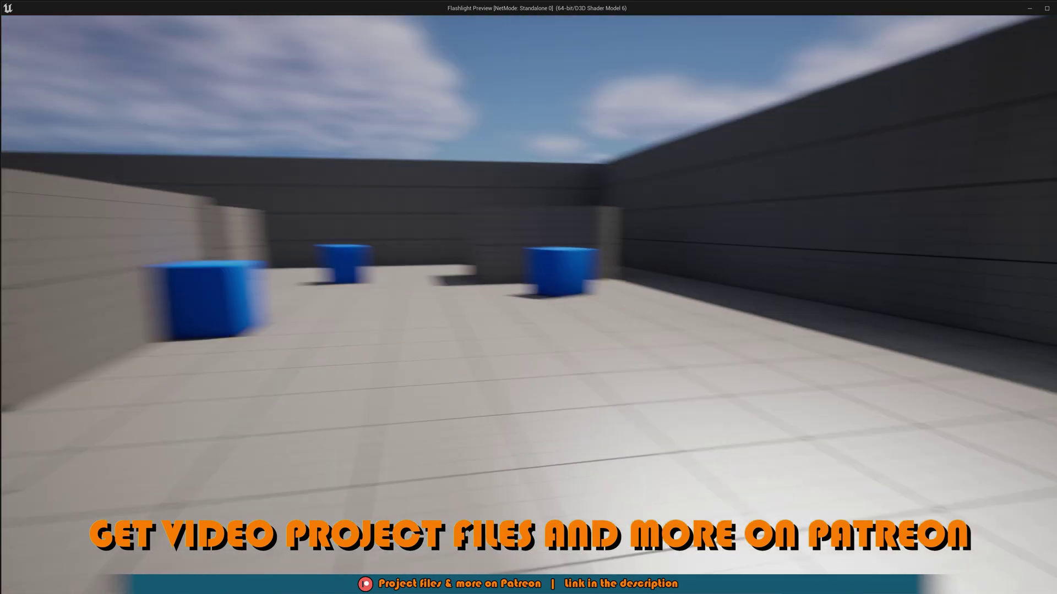
{"action": "key", "text": "s"}
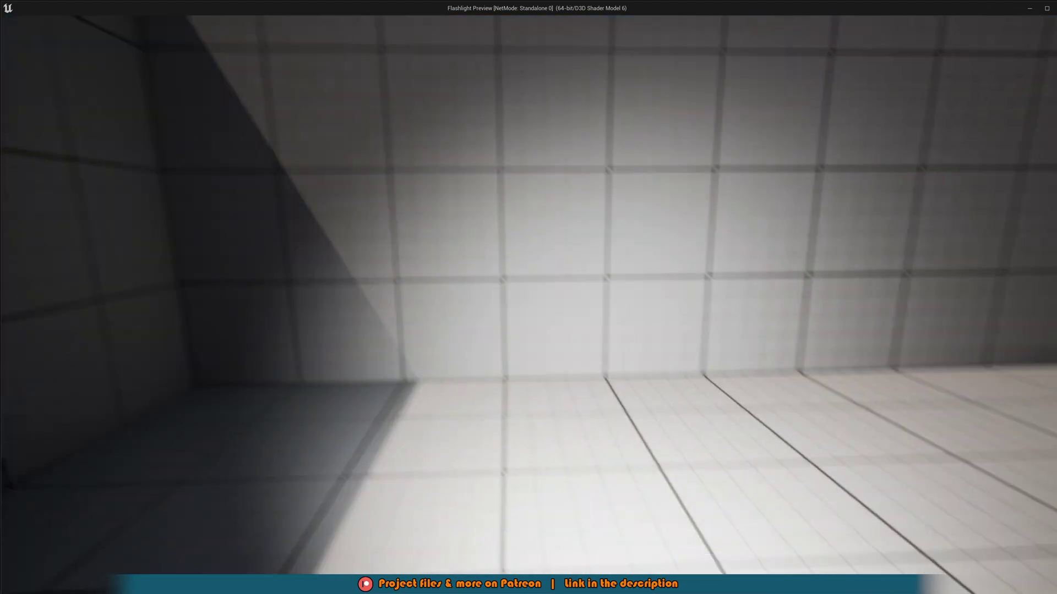
{"action": "key", "text": "Escape"}
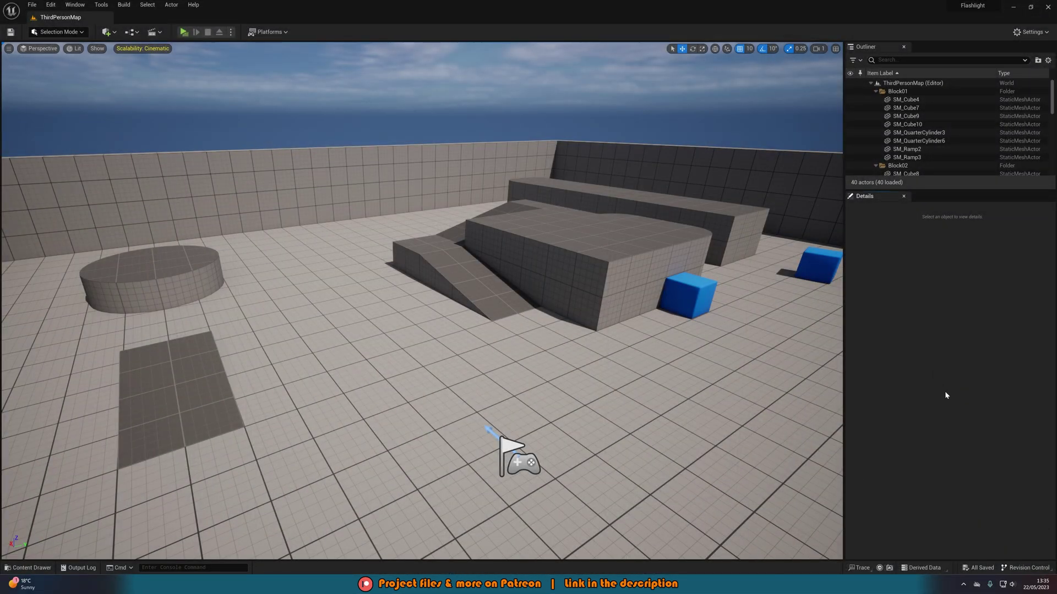
Open the BP_ThirdPersonCharacter blueprint in its viewport and inspect the FPP Camera component.
{"action": "key", "text": "ctrl+space"}
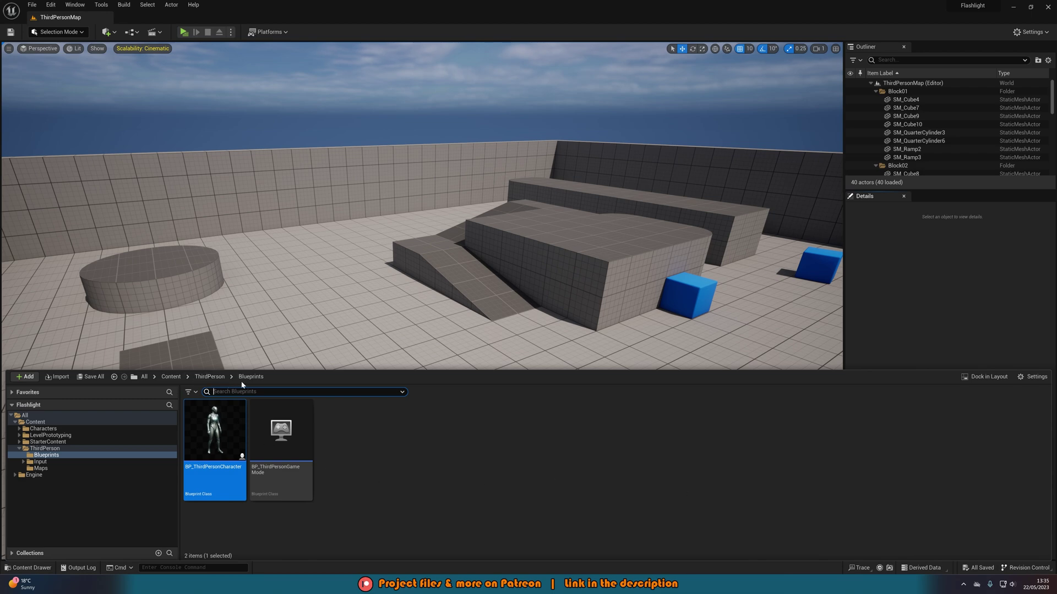
{"action": "double_click", "coordinate": [215, 435]}
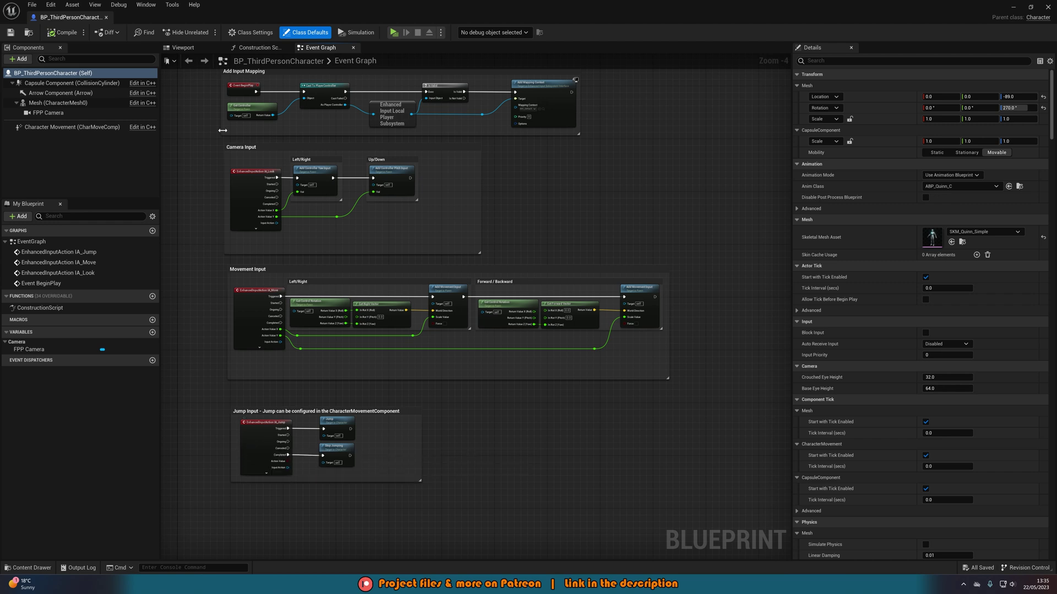
{"action": "left_click", "coordinate": [183, 49]}
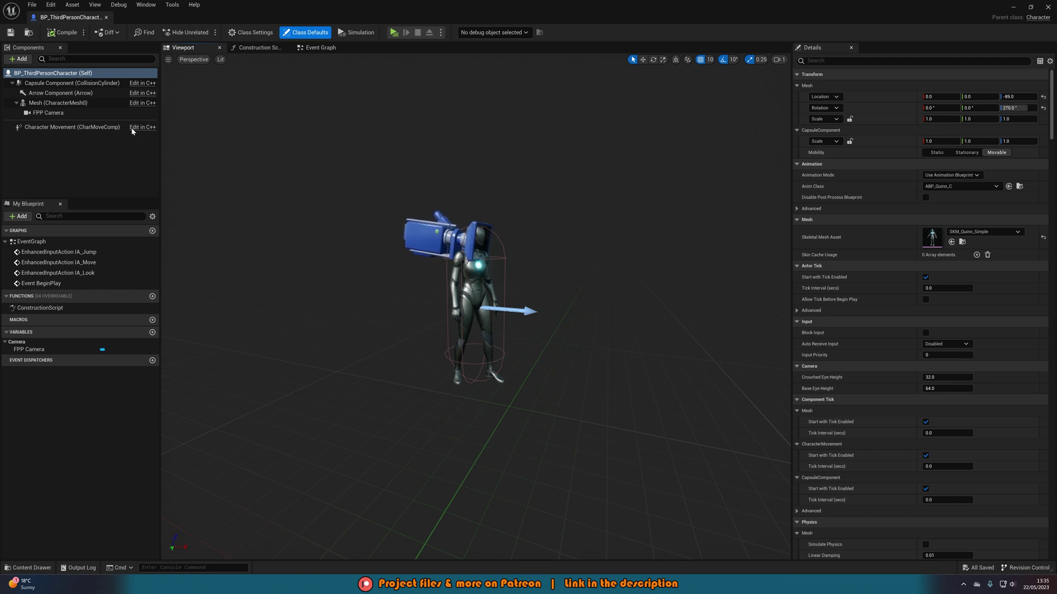
{"action": "left_click", "coordinate": [83, 113]}
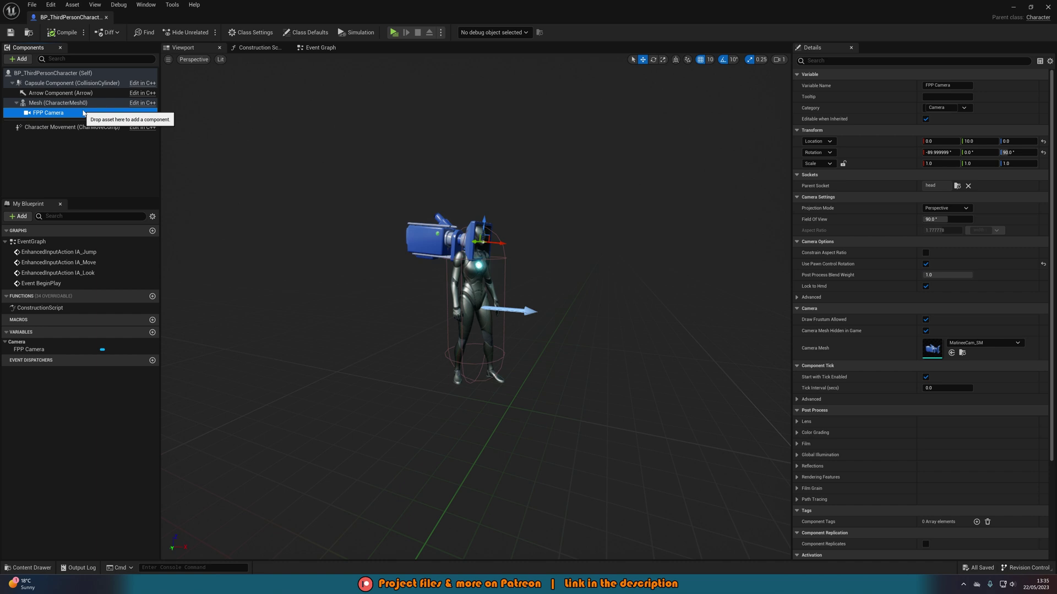
{"action": "left_click", "coordinate": [105, 167]}
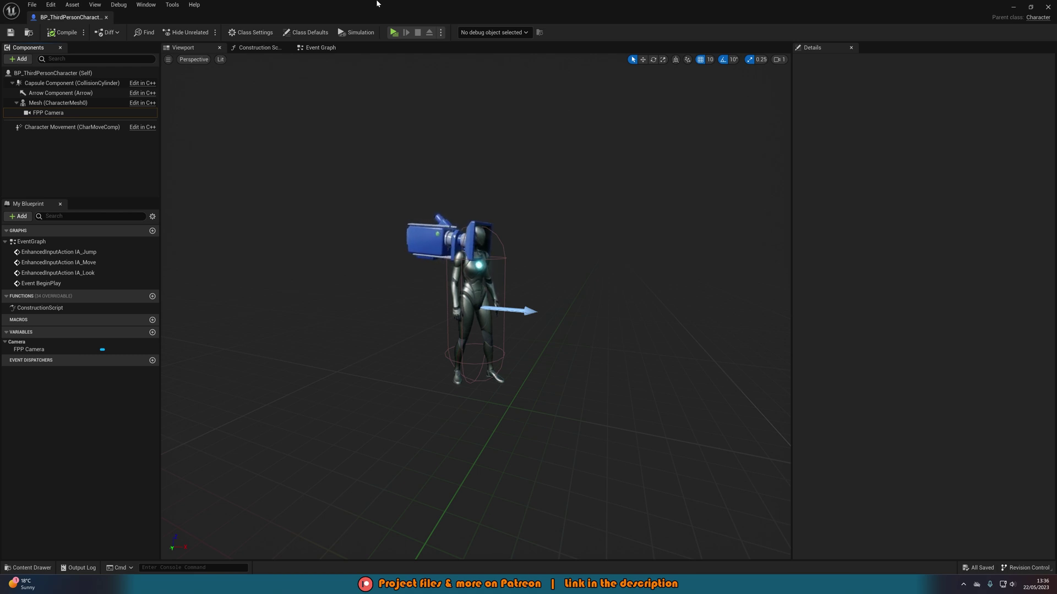
Add a Spring Arm component under the character mesh and make the FPP Camera its child.
{"action": "left_click", "coordinate": [61, 103]}
{"action": "left_click", "coordinate": [21, 59]}
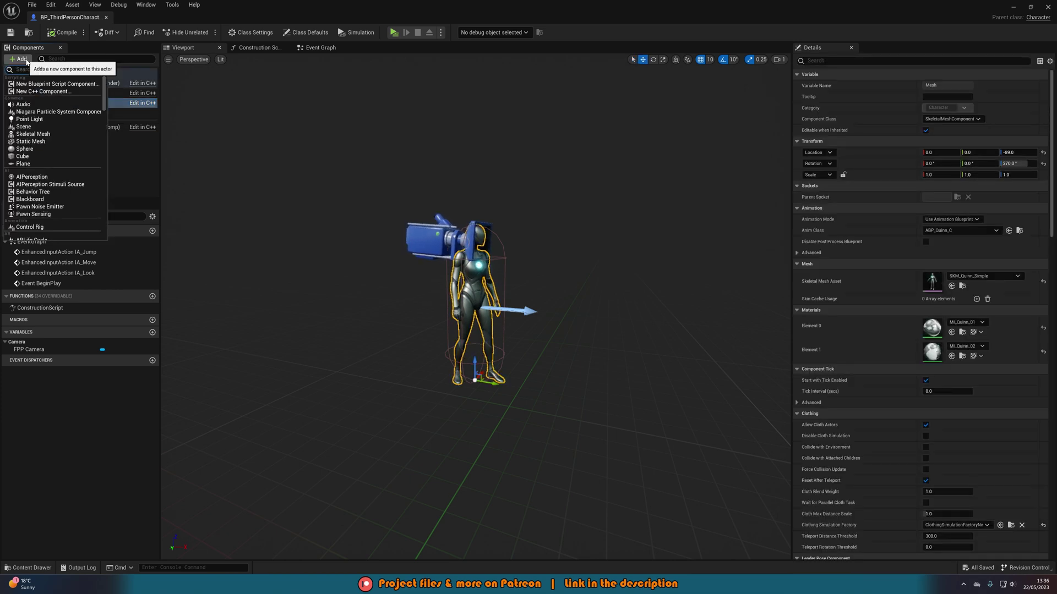
{"action": "type", "text": "spring"}
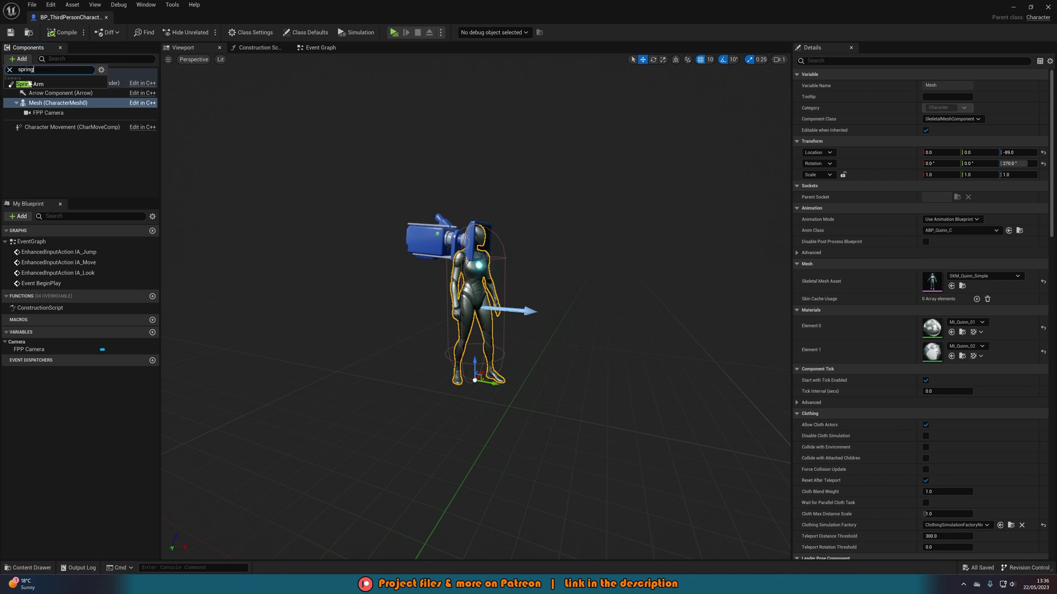
{"action": "left_click", "coordinate": [30, 83]}
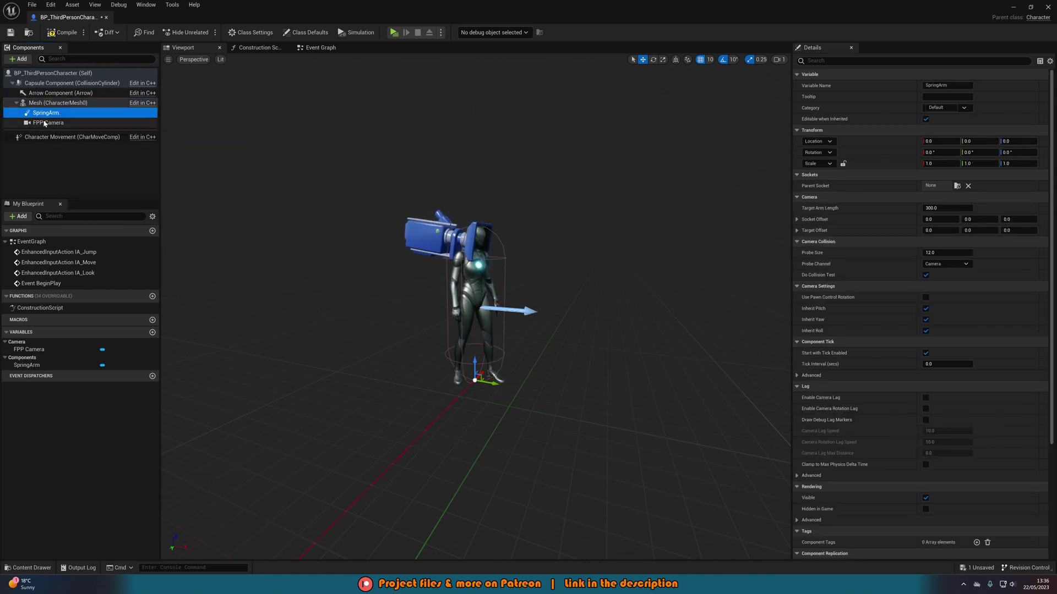
{"action": "left_click_drag", "start_coordinate": [48, 122], "coordinate": [76, 114]}
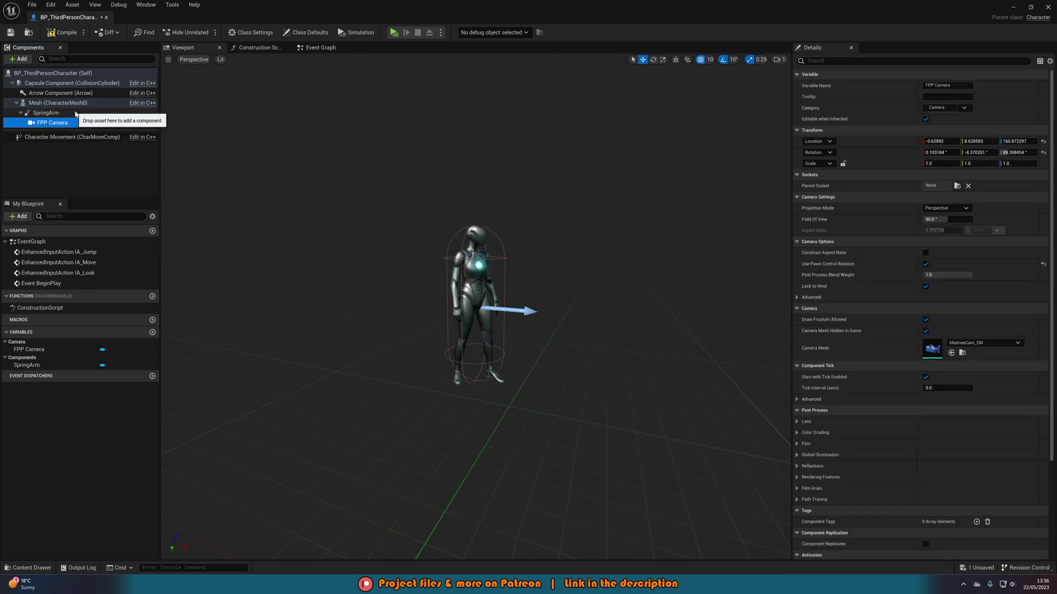
Set the SpringArm's Target Arm Length to 0.
{"action": "mouse_move", "coordinate": [513, 308]}
{"action": "right_mouse_down"}
{"action": "mouse_move", "coordinate": [451, 300]}
{"action": "mouse_move", "coordinate": [522, 297]}
{"action": "mouse_move", "coordinate": [495, 297]}
{"action": "mouse_move", "coordinate": [495, 311]}
{"action": "right_mouse_up"}
{"action": "key", "text": "s"}
{"action": "key", "text": "a"}
{"action": "key", "text": "s"}
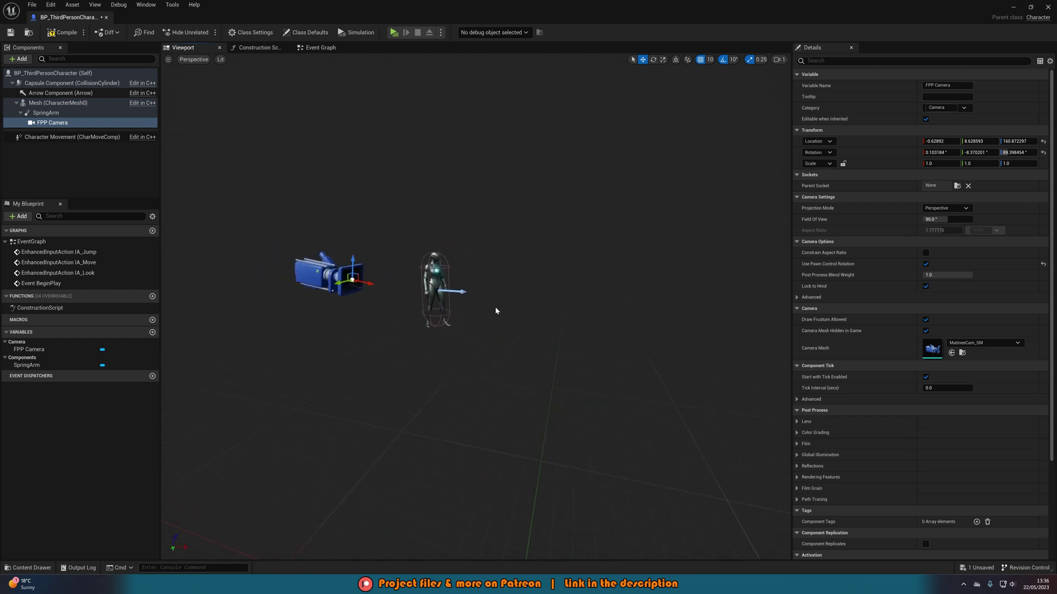
{"action": "left_click", "coordinate": [82, 114]}
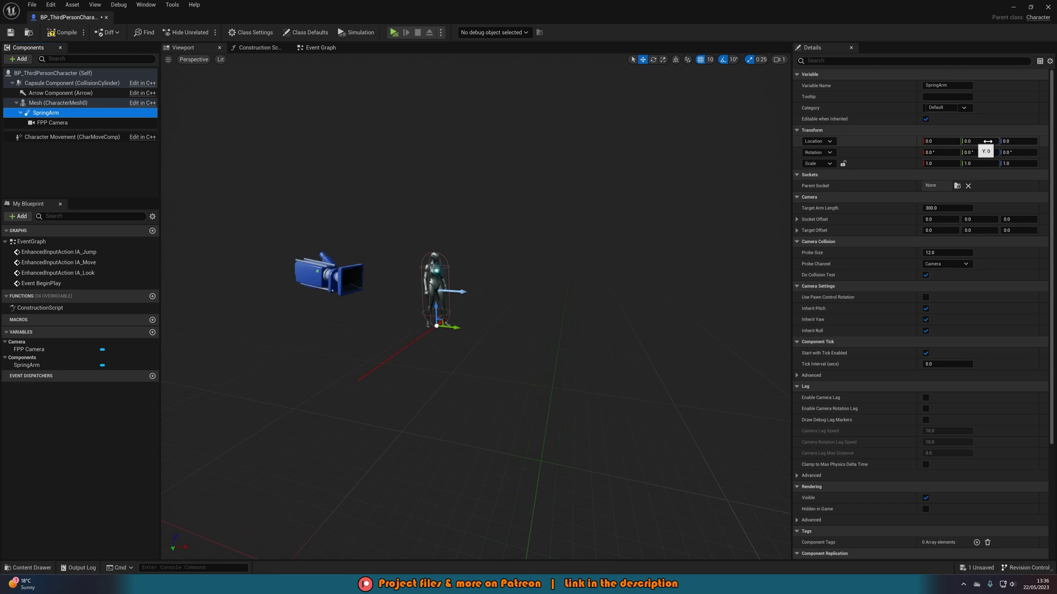
{"action": "left_click", "coordinate": [938, 208]}
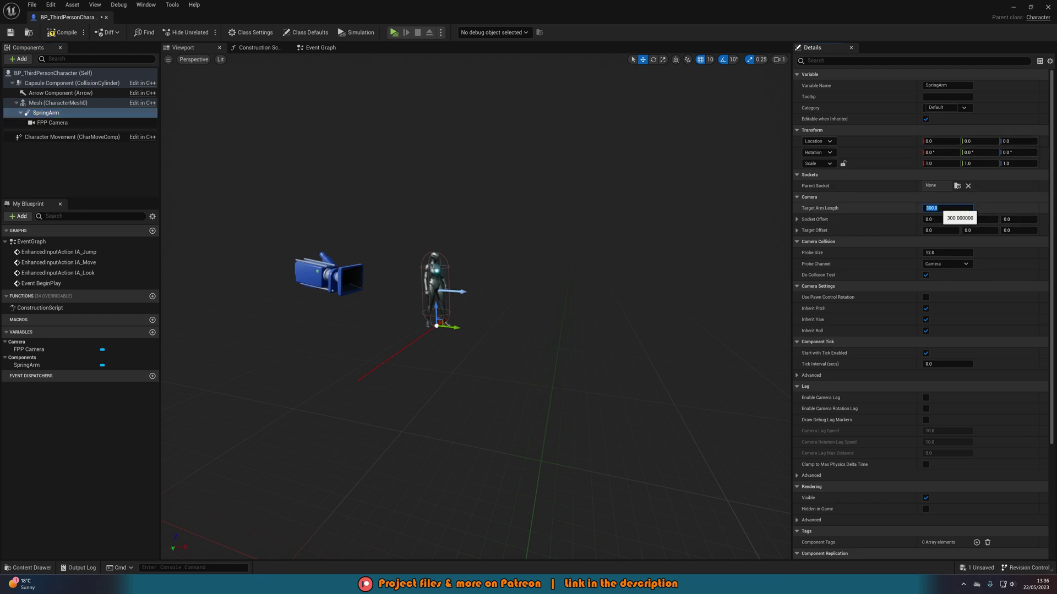
{"action": "key", "text": "Return"}
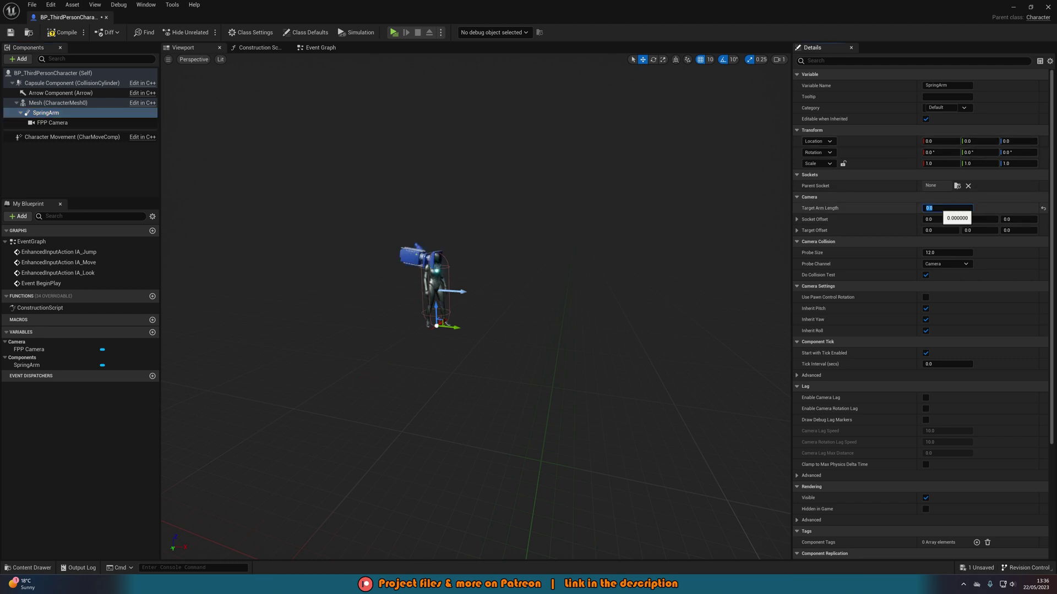
Enable Use Pawn Control Rotation on the SpringArm and disable it on the FPP Camera.
{"action": "right_click_drag", "start_coordinate": [496, 280], "coordinate": [477, 272]}
{"action": "key", "text": "w"}
{"action": "key", "text": "w"}
{"action": "key", "text": "d"}
{"action": "key", "text": "s"}
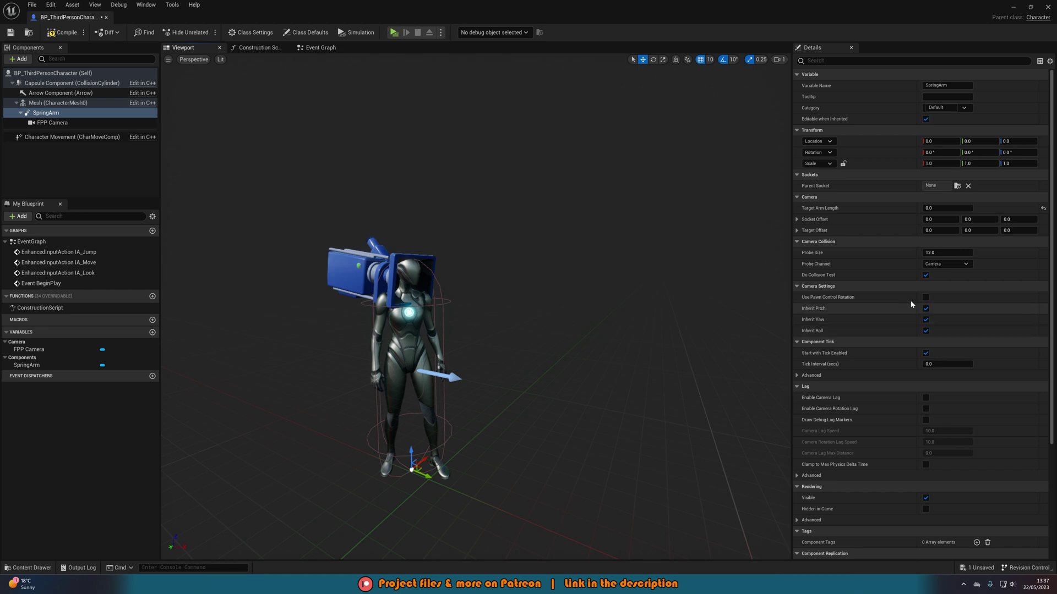
{"action": "left_click", "coordinate": [925, 297]}
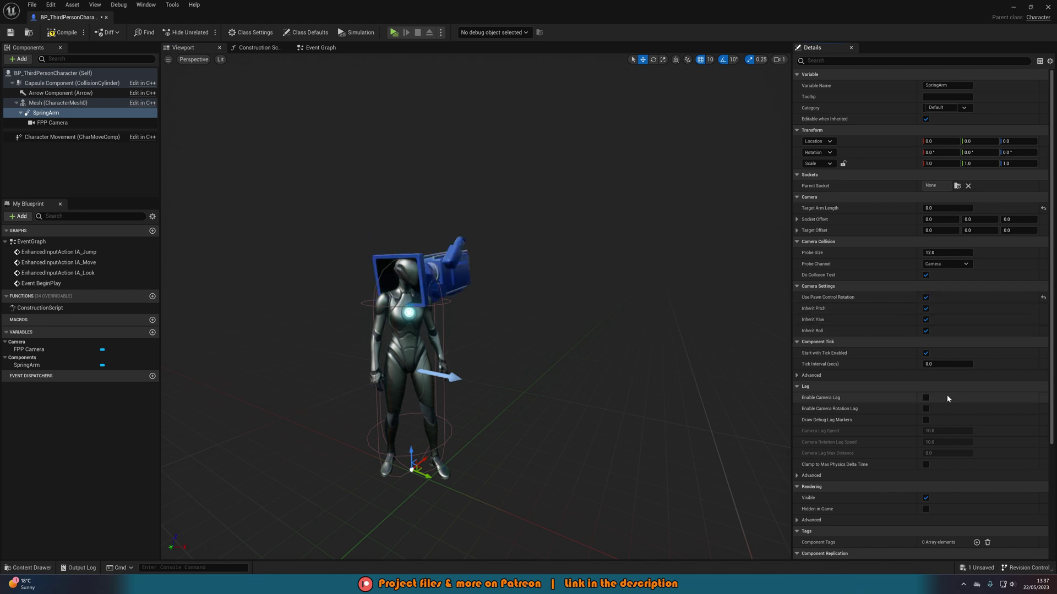
{"action": "left_click", "coordinate": [52, 123]}
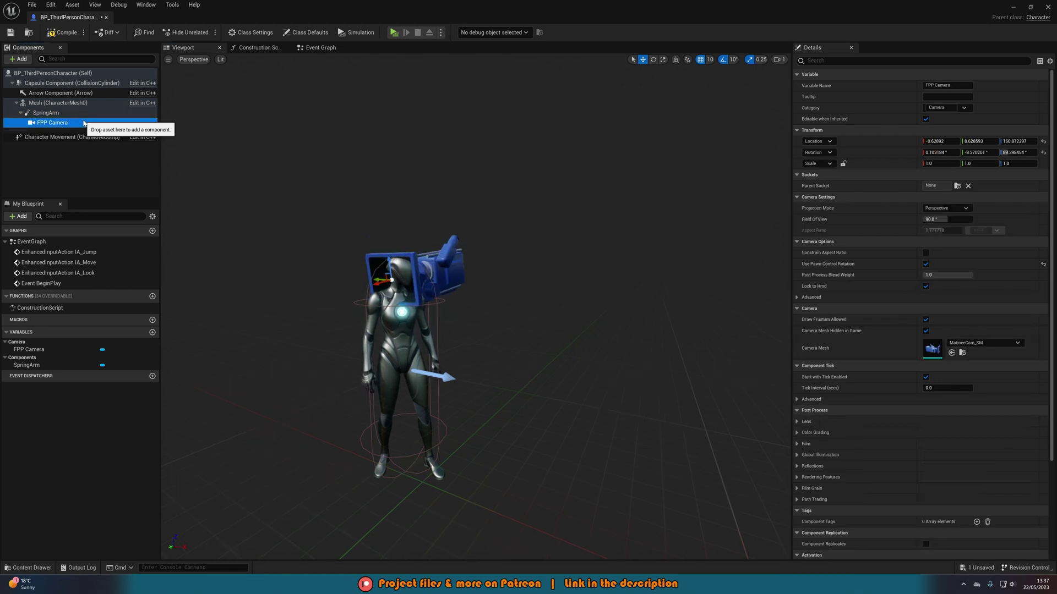
{"action": "left_click", "coordinate": [925, 264]}
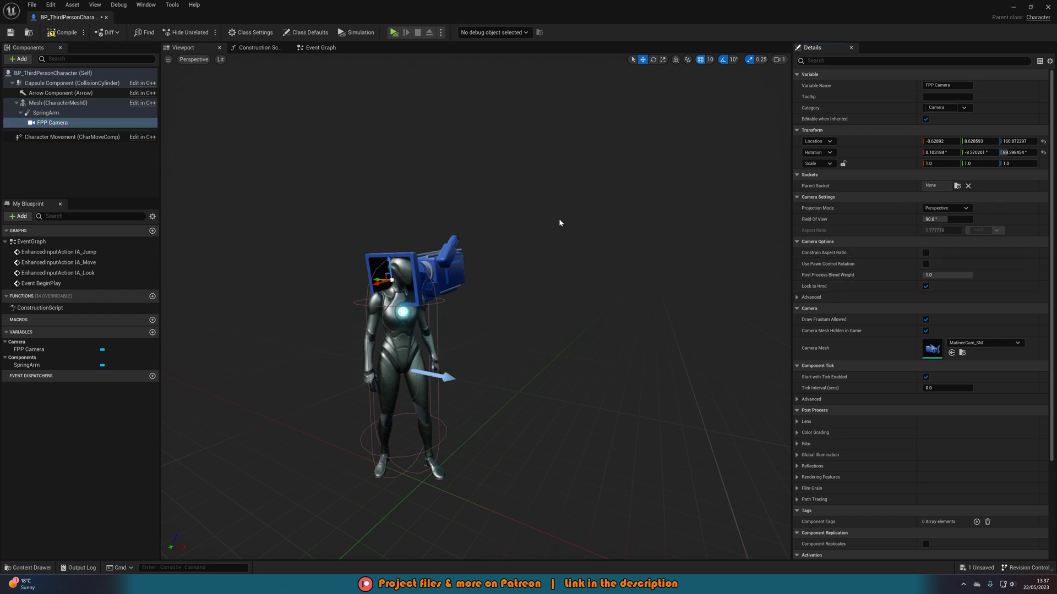
Rotate the FPP Camera about 90° so it faces the character's forward direction.
{"action": "right_click_drag", "start_coordinate": [524, 223], "coordinate": [516, 223]}
{"action": "key", "text": "e"}
{"action": "left_click_drag", "start_coordinate": [432, 285], "coordinate": [539, 397]}
{"action": "key", "text": "w"}
{"action": "key", "text": "f"}
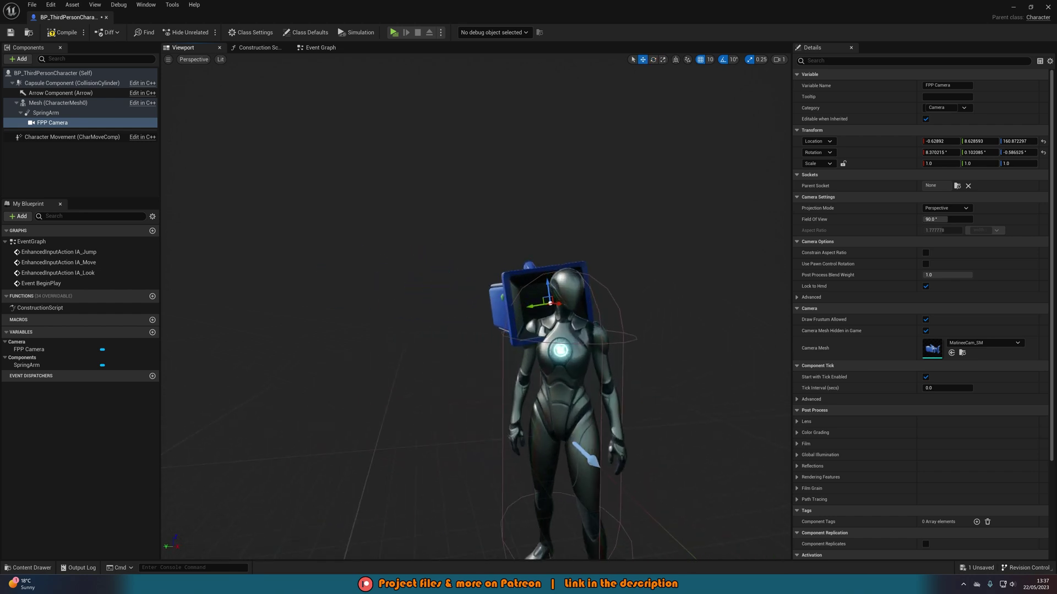
Reset the FPP Camera's rotation and location to their defaults.
{"action": "left_click", "coordinate": [1043, 152]}
{"action": "right_click_drag", "start_coordinate": [760, 213], "coordinate": [774, 210]}
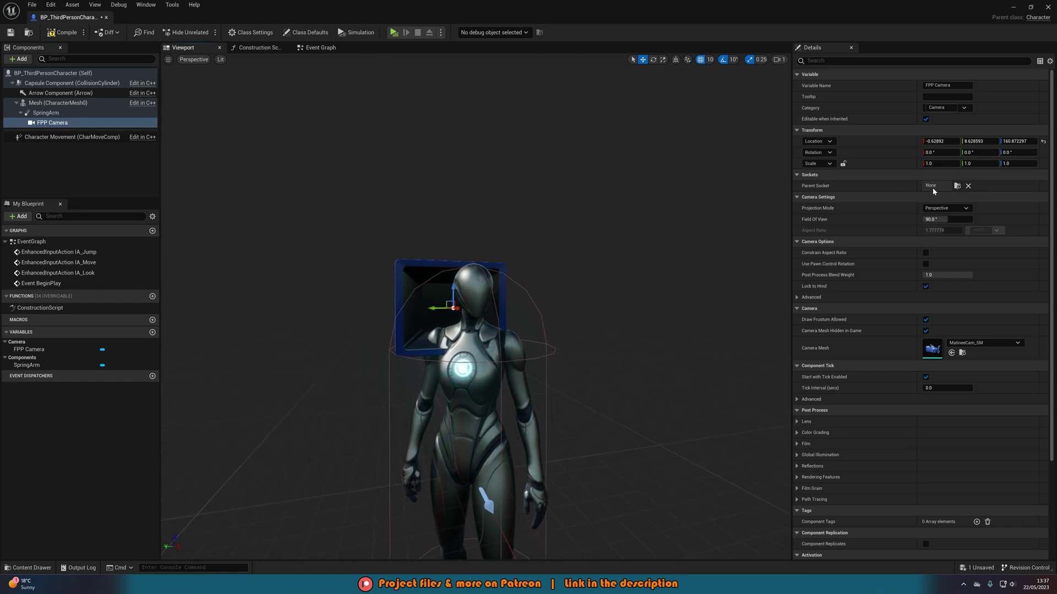
{"action": "left_click", "coordinate": [1043, 142]}
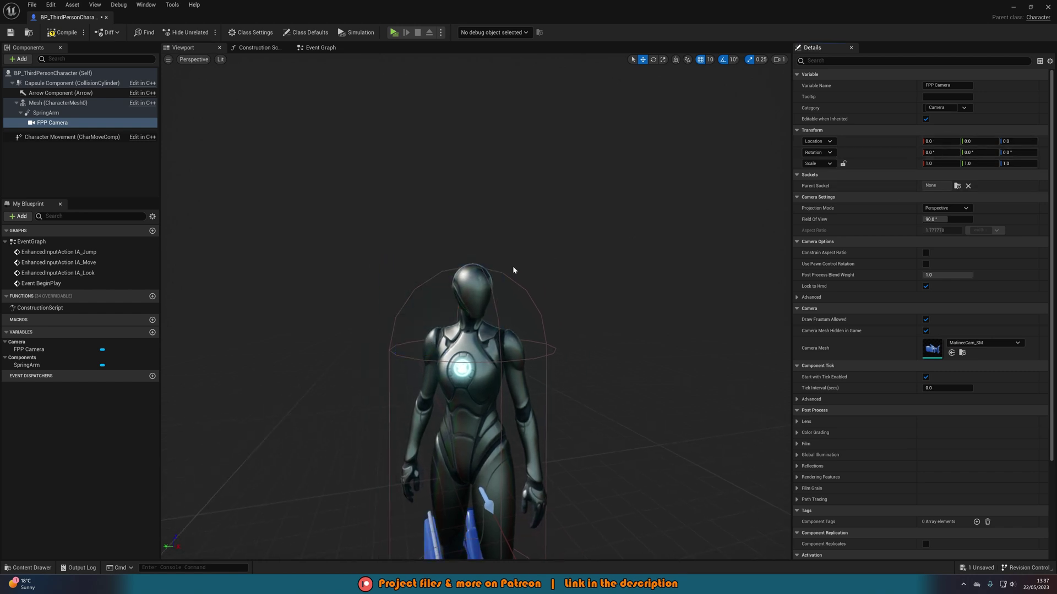
Move the FPP Camera up to the character's head at Z 170 and forward to X 10.
{"action": "left_click_drag", "start_coordinate": [435, 421], "coordinate": [427, 223]}
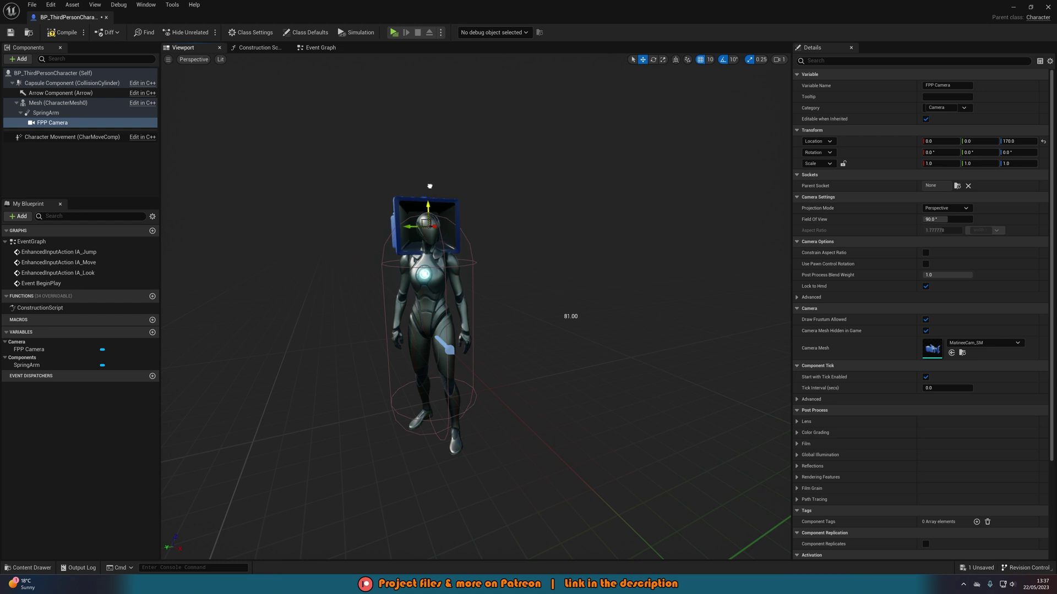
{"action": "right_click_drag", "start_coordinate": [427, 226], "coordinate": [349, 241]}
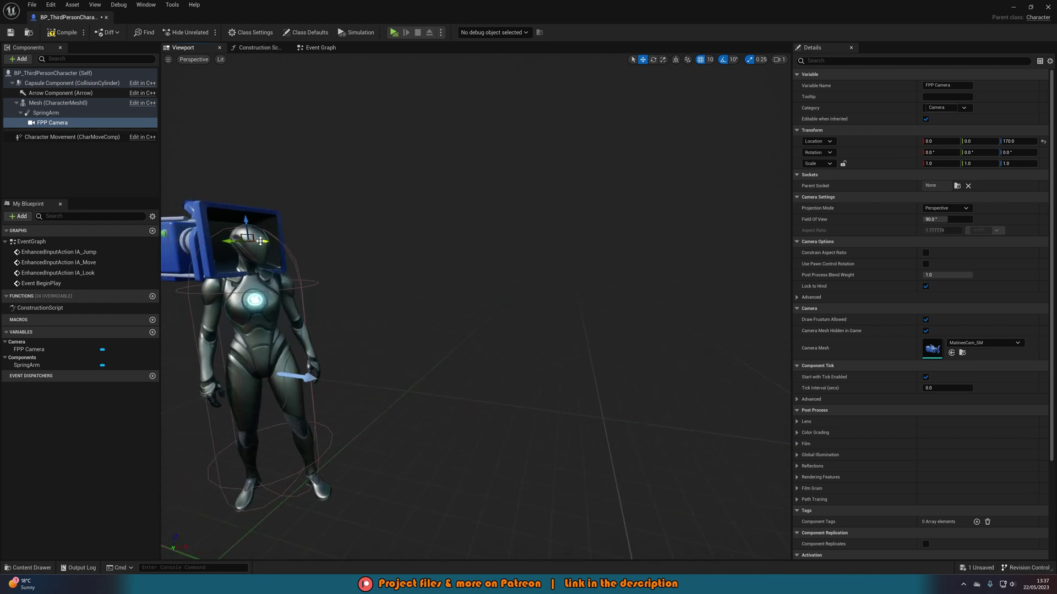
{"action": "left_click_drag", "start_coordinate": [266, 241], "coordinate": [280, 241]}
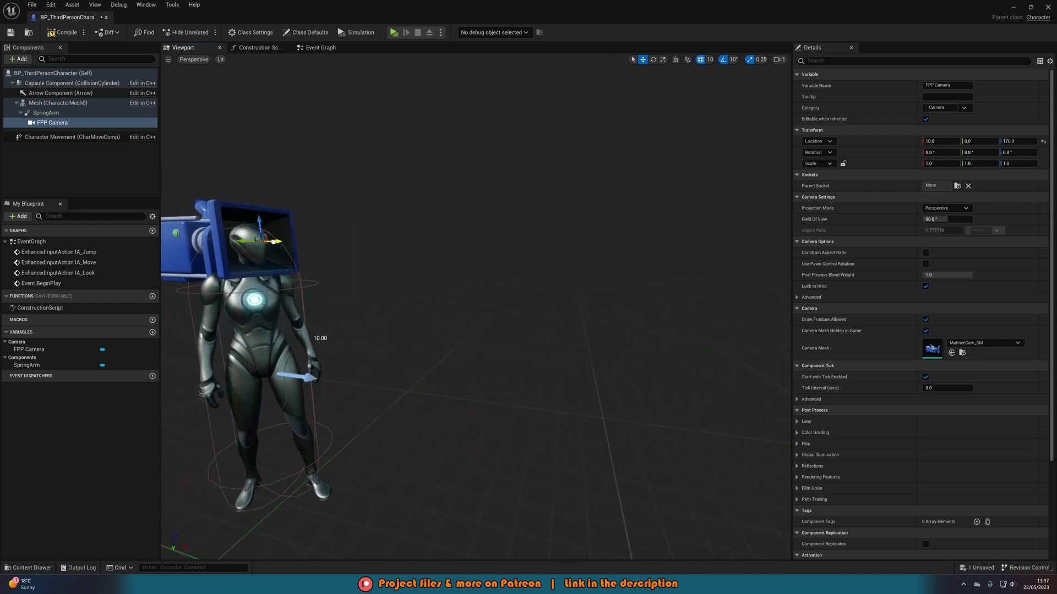
Attach the SpringArm to the mesh's head socket and reset the FPP Camera's location to zero.
{"action": "left_click", "coordinate": [77, 114]}
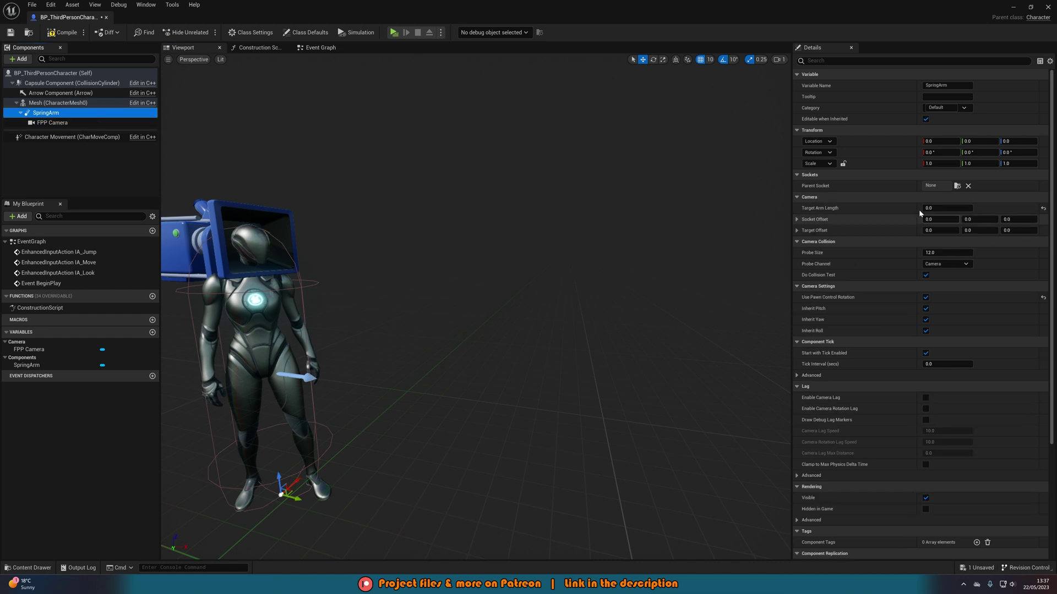
{"action": "left_click", "coordinate": [958, 187]}
{"action": "type", "text": "he"}
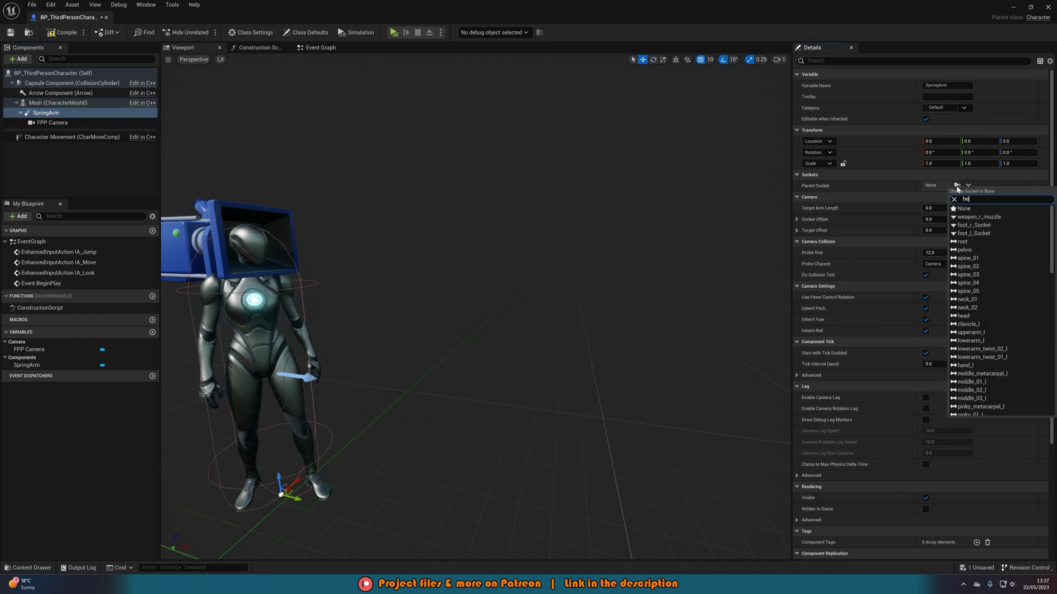
{"action": "type", "text": "ad"}
{"action": "left_click", "coordinate": [964, 209]}
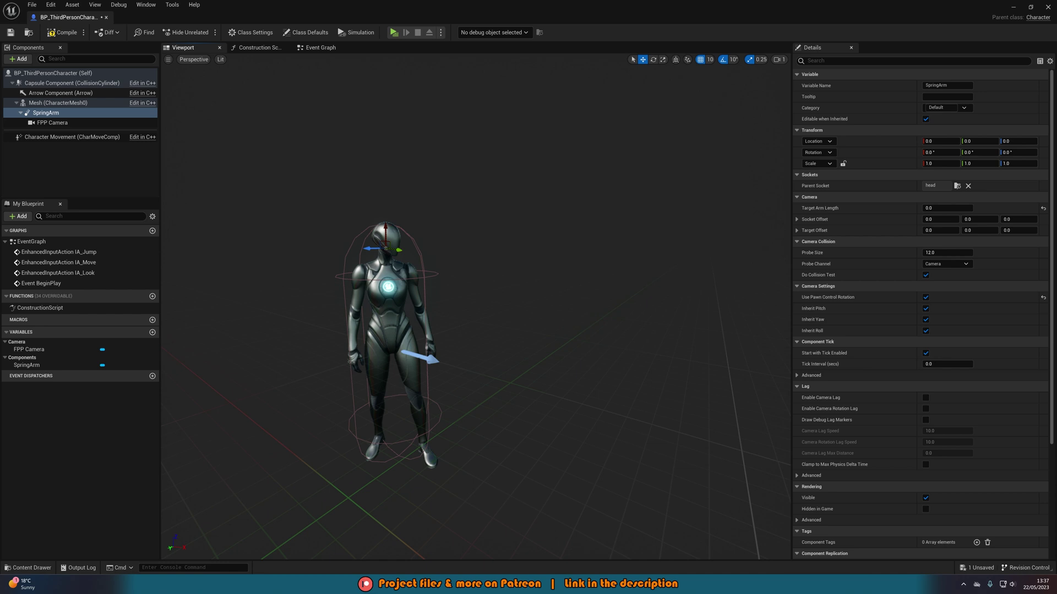
{"action": "left_click", "coordinate": [116, 123]}
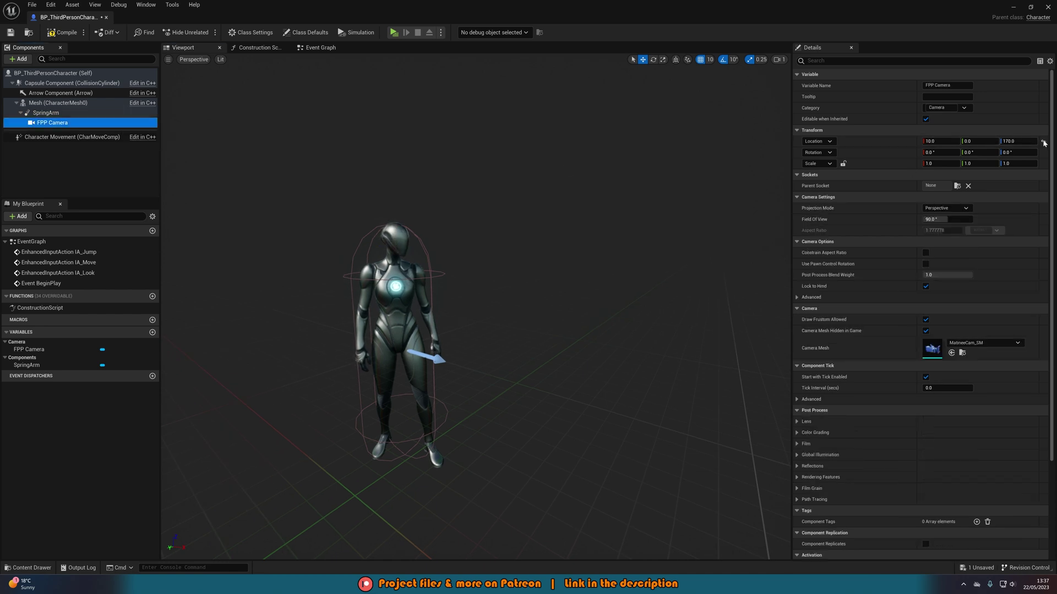
{"action": "right_click_drag", "start_coordinate": [475, 227], "coordinate": [508, 218]}
Set the SpringArm's Target Arm Length to -20 so the camera sits in front of the head.
{"action": "left_click", "coordinate": [137, 113]}
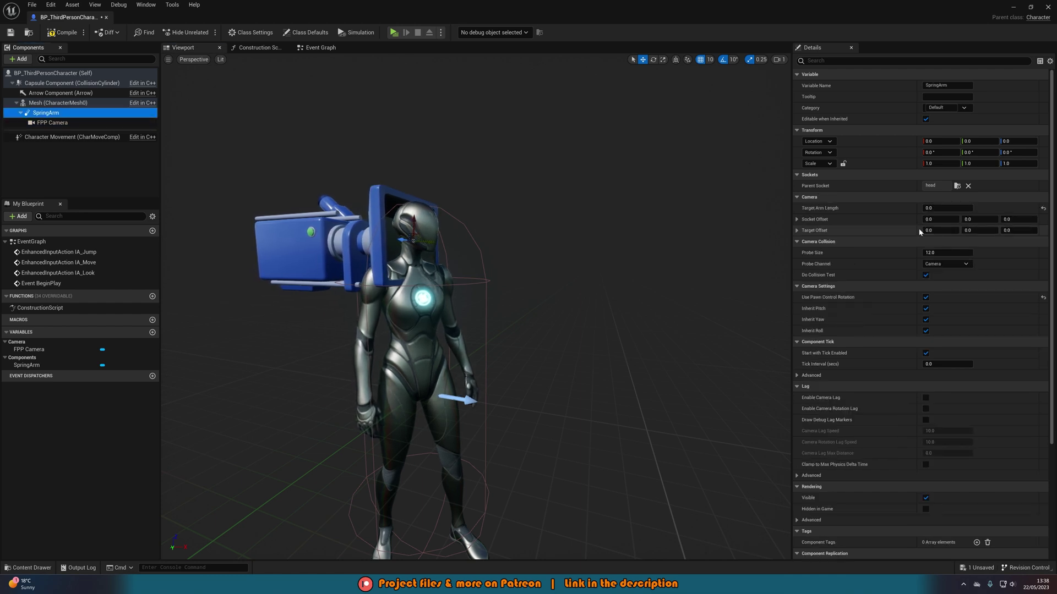
{"action": "left_click", "coordinate": [936, 233]}
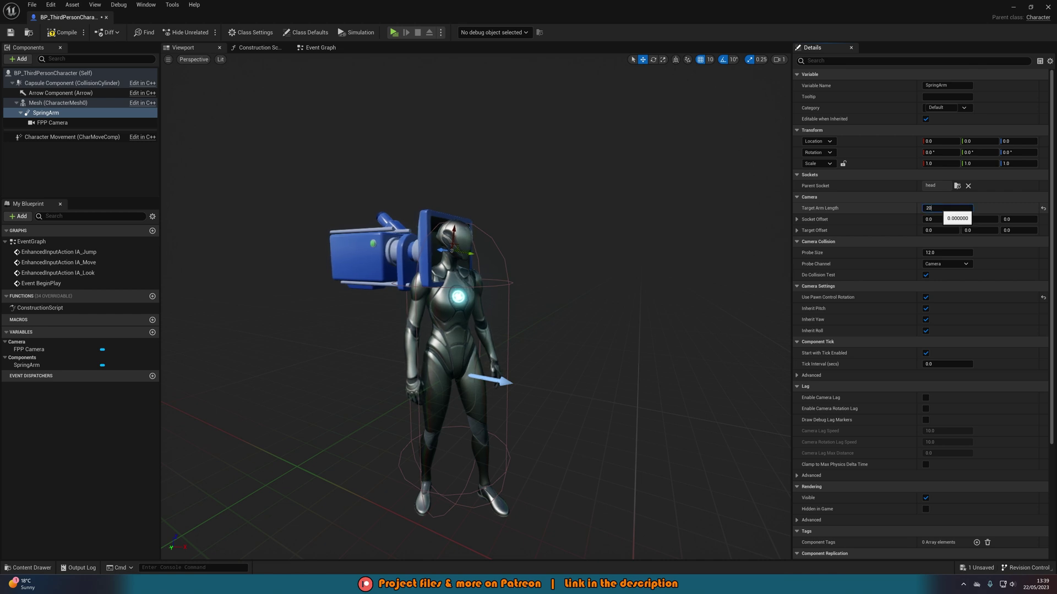
{"action": "type", "text": "20"}
{"action": "key", "text": "Return"}
{"action": "type", "text": "-20"}
{"action": "key", "text": "Return"}
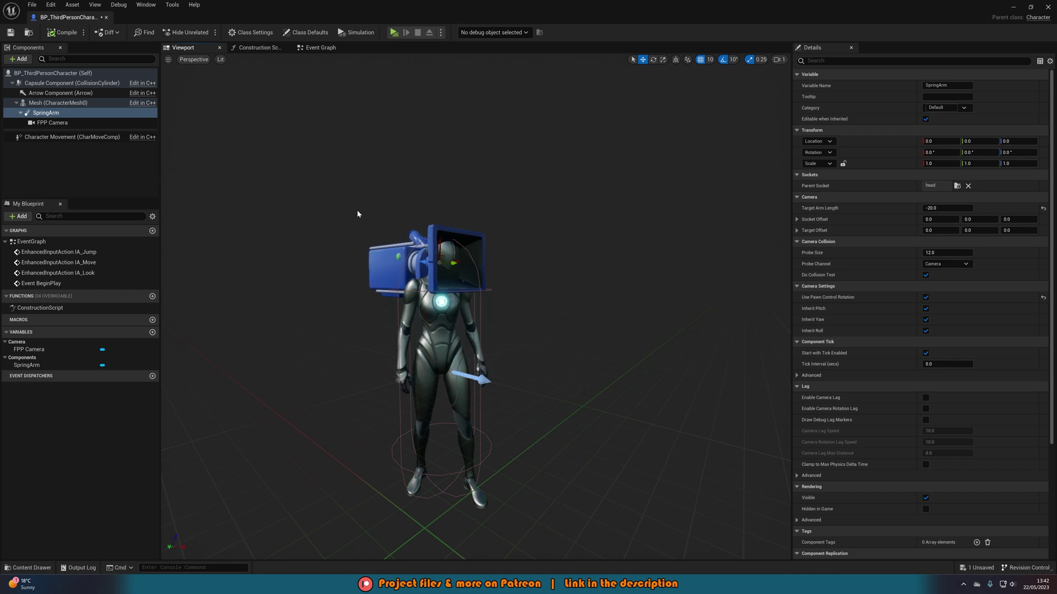
Add a Spot Light component under the character's Mesh.
{"action": "left_click", "coordinate": [99, 103]}
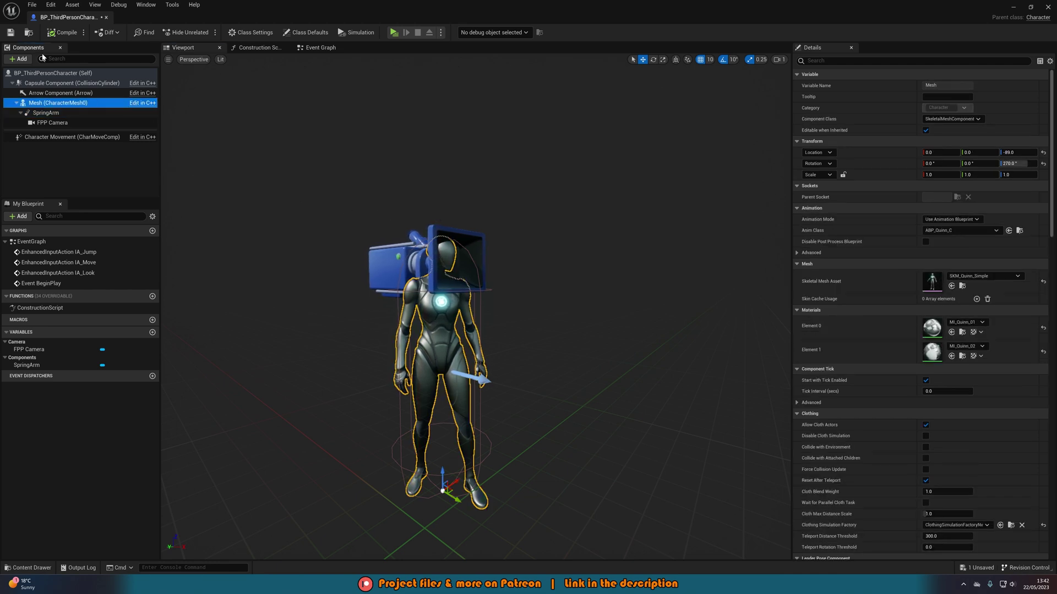
{"action": "left_click", "coordinate": [27, 60]}
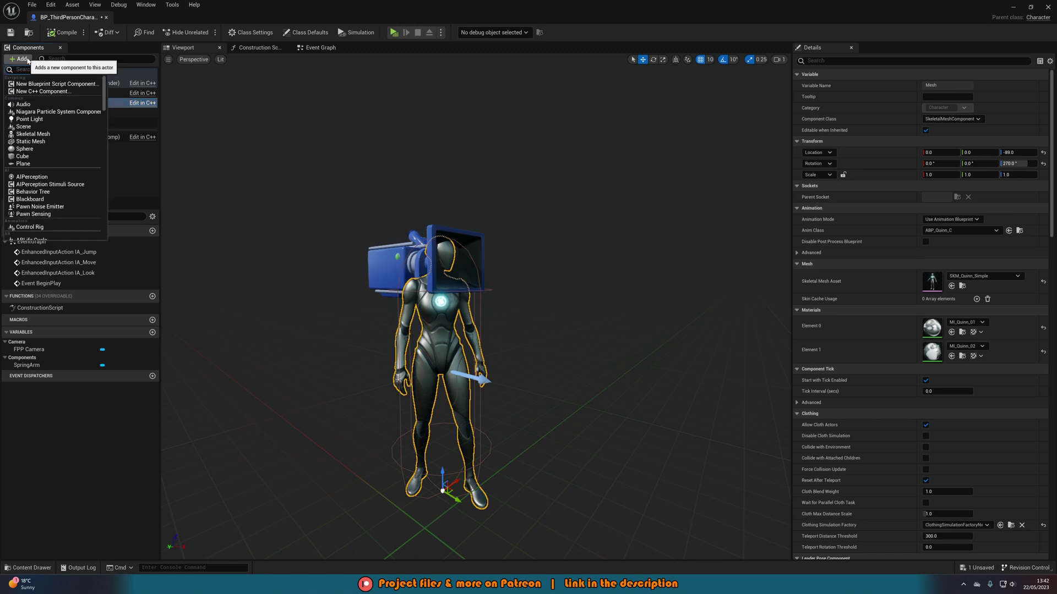
{"action": "type", "text": "spot"}
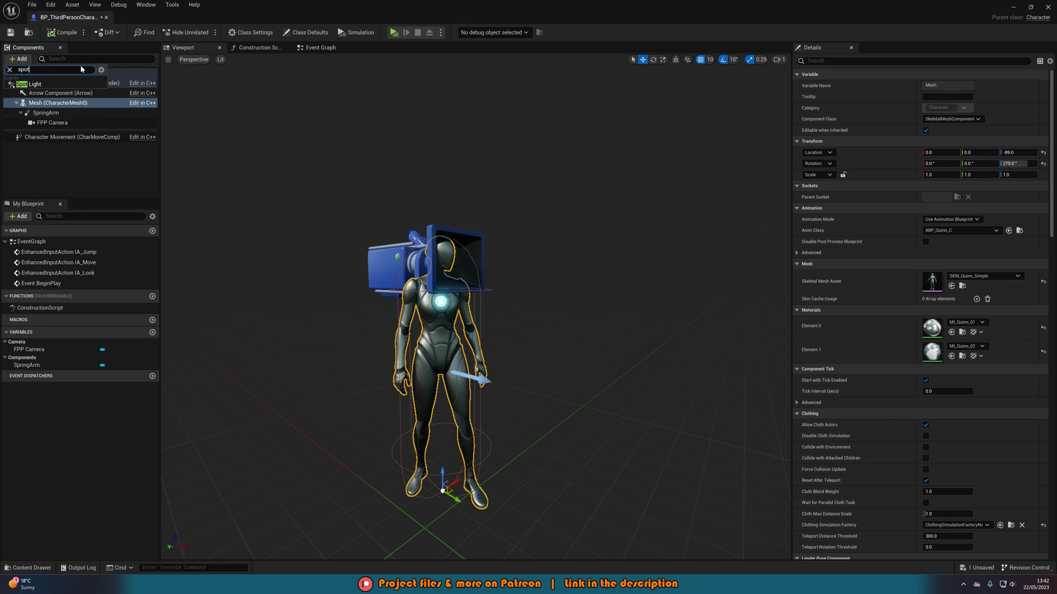
{"action": "left_click", "coordinate": [55, 84]}
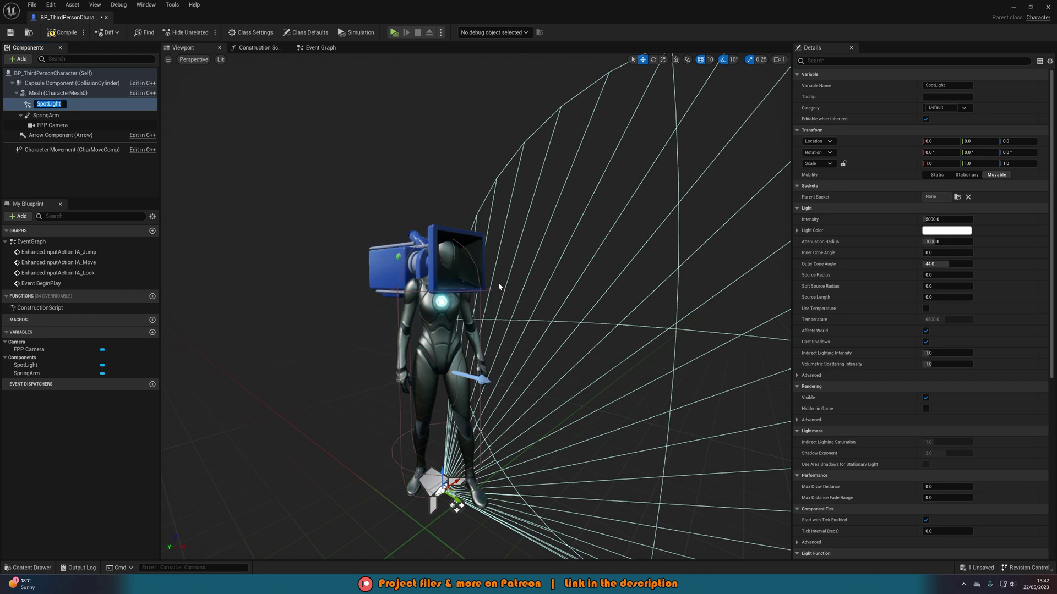
Rotate the SpotLight 90° about Z to face forward and move it in front of the head at Y 50, Z 160.
{"action": "right_click_drag", "start_coordinate": [474, 338], "coordinate": [523, 347]}
{"action": "key", "text": "e"}
{"action": "left_click_drag", "start_coordinate": [370, 422], "coordinate": [305, 434]}
{"action": "key", "text": "w"}
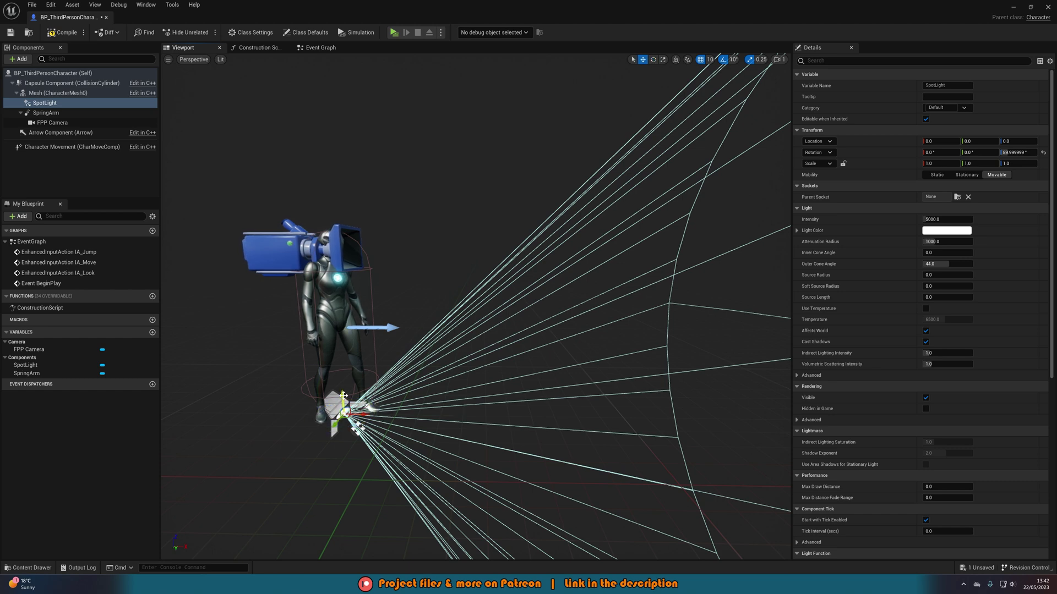
{"action": "left_click_drag", "start_coordinate": [344, 395], "coordinate": [399, 268]}
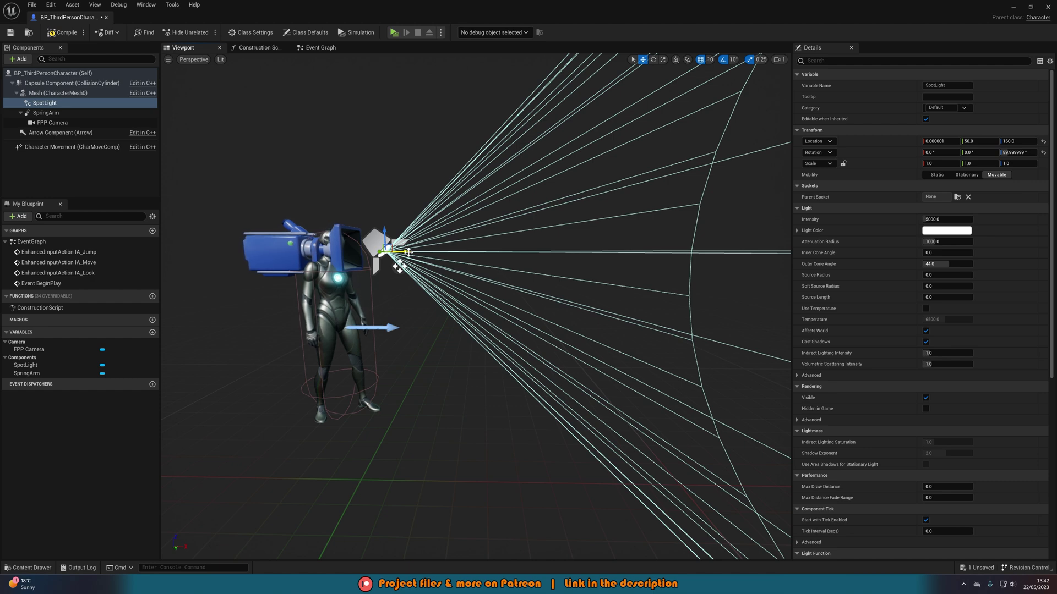
Set the SpotLight's Intensity to 100000.
{"action": "key", "text": "s"}
{"action": "right_click_drag", "start_coordinate": [408, 252], "coordinate": [425, 252]}
{"action": "left_click", "coordinate": [966, 220]}
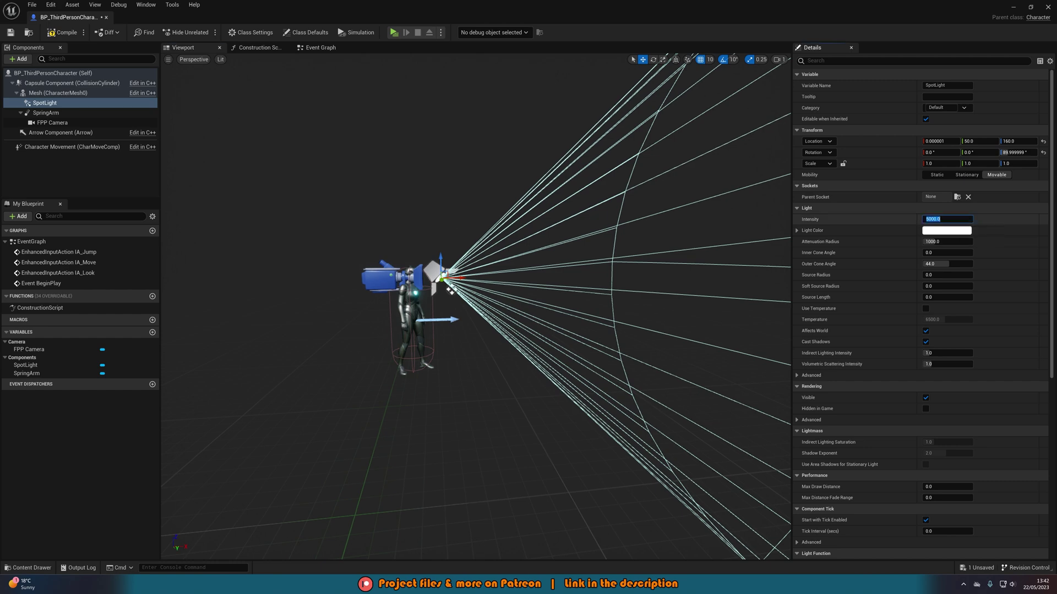
{"action": "type", "text": "100000"}
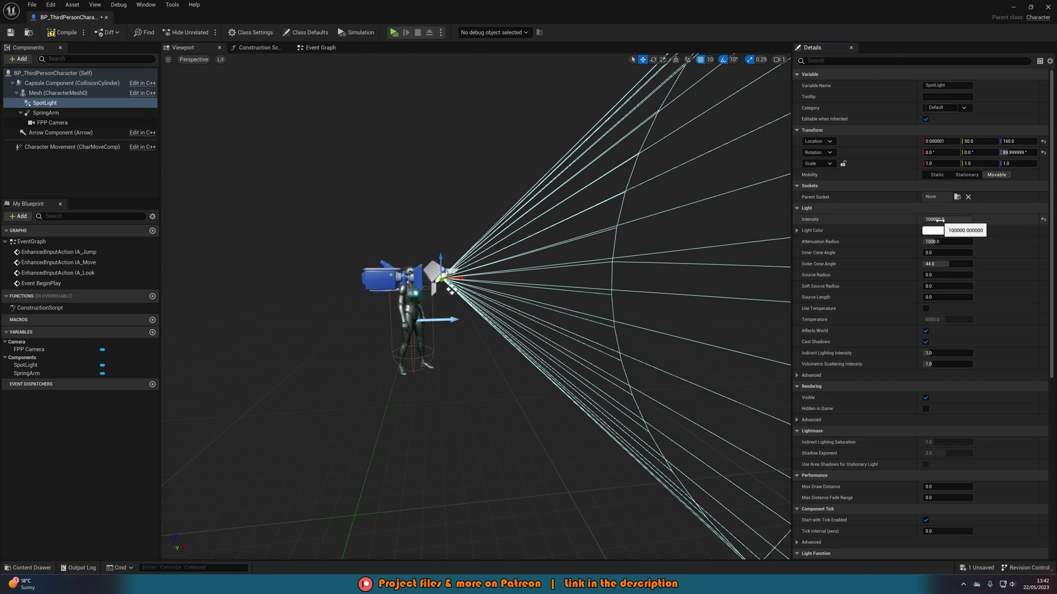
{"action": "key", "text": "Return"}
Attach the SpotLight to the mesh's head socket, reset its location and move it forward to Y 50.
{"action": "right_click_drag", "start_coordinate": [248, 157], "coordinate": [249, 157]}
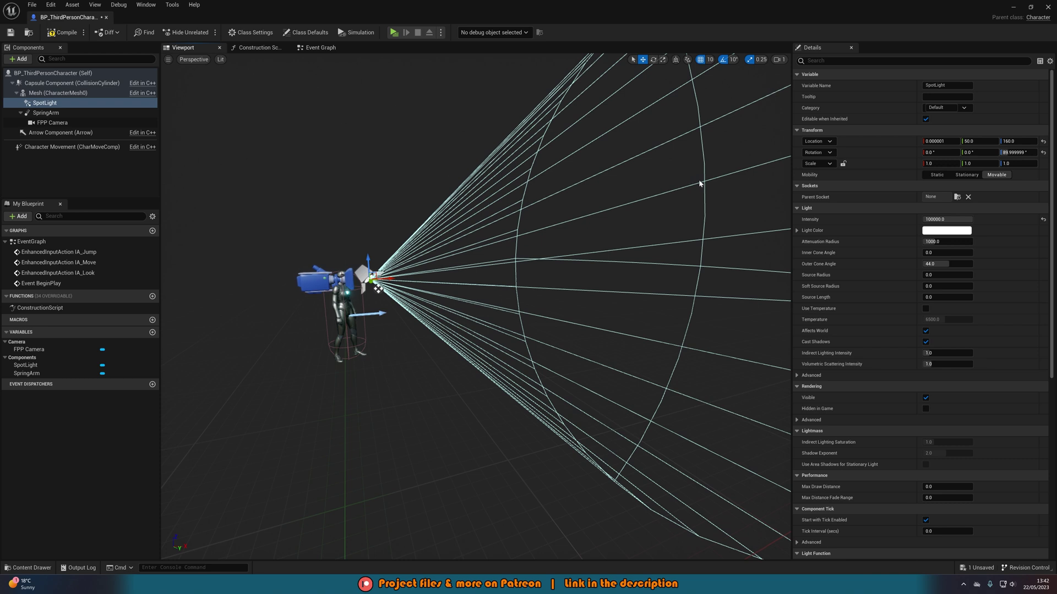
{"action": "left_click", "coordinate": [957, 197]}
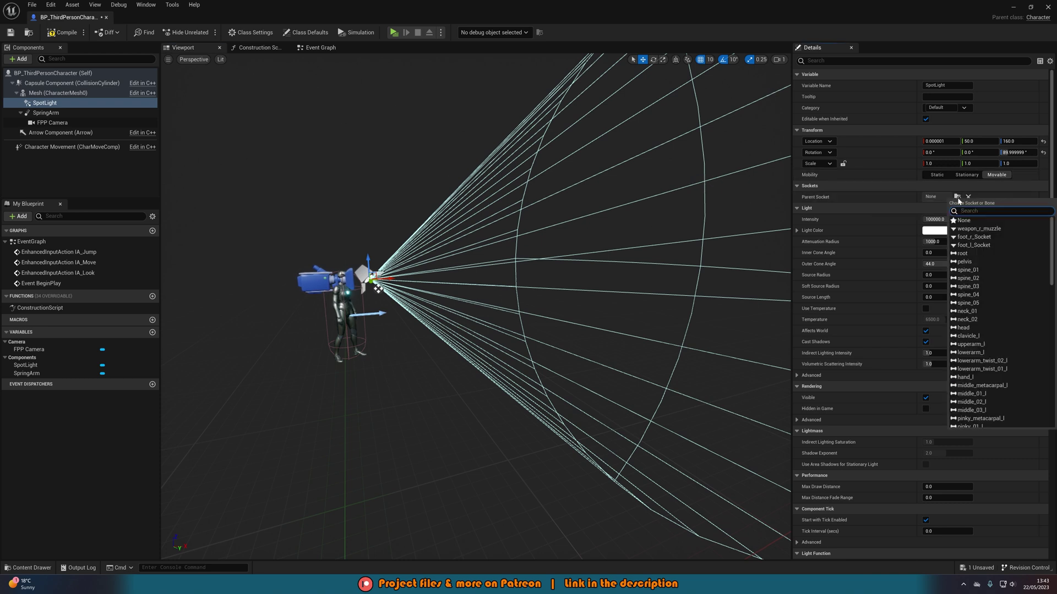
{"action": "type", "text": "head"}
{"action": "left_click", "coordinate": [964, 221]}
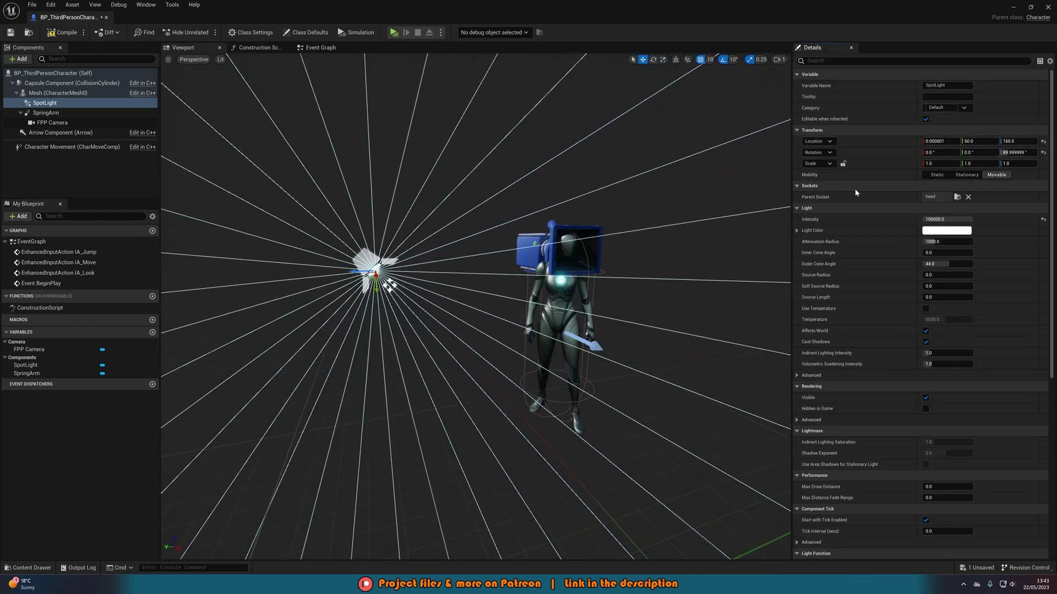
{"action": "left_click", "coordinate": [1043, 141]}
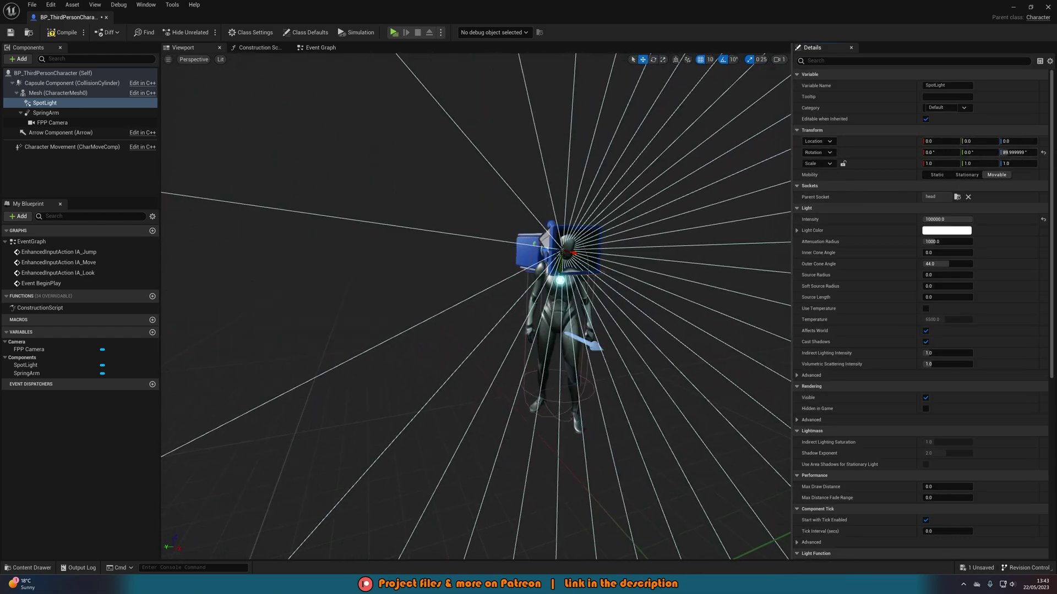
{"action": "right_click_drag", "start_coordinate": [622, 237], "coordinate": [743, 237]}
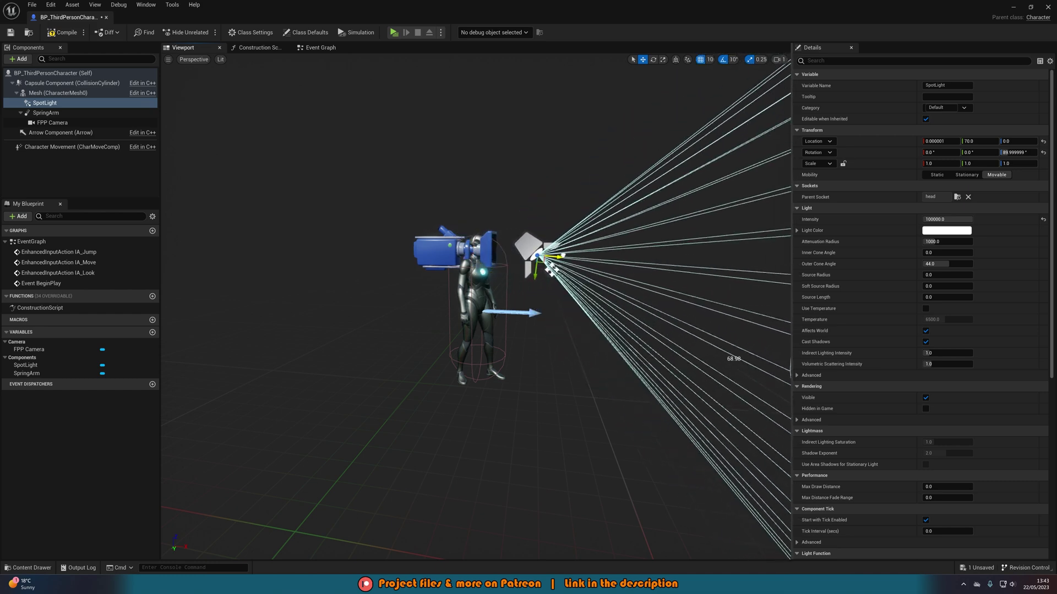
{"action": "right_click_drag", "start_coordinate": [538, 256], "coordinate": [584, 261]}
Playtest the level, moving around to check how the spotlight illuminates the walls and floor.
{"action": "left_click", "coordinate": [394, 32]}
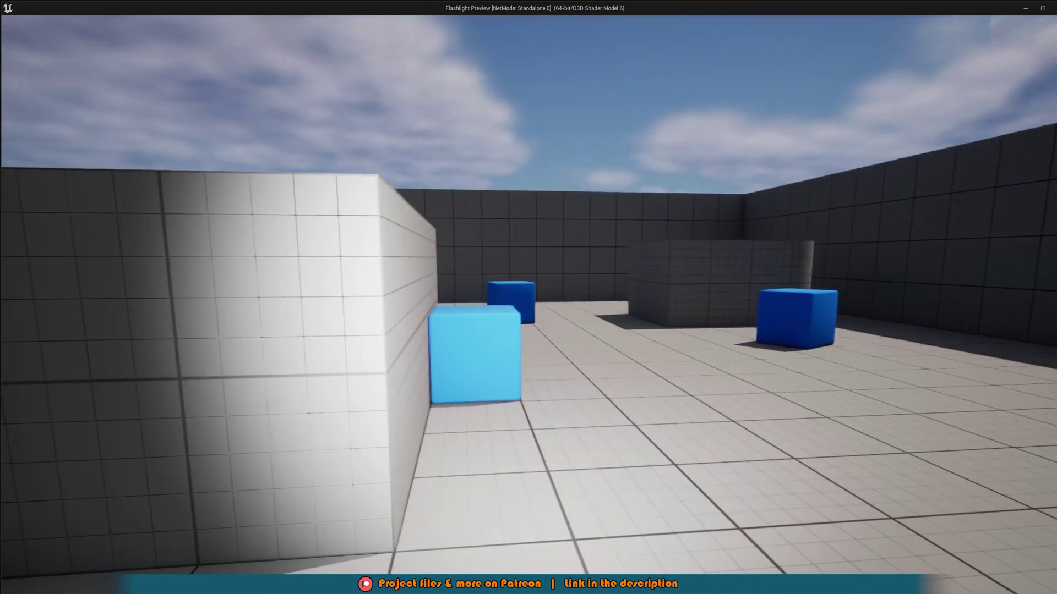
{"action": "key", "text": "a"}
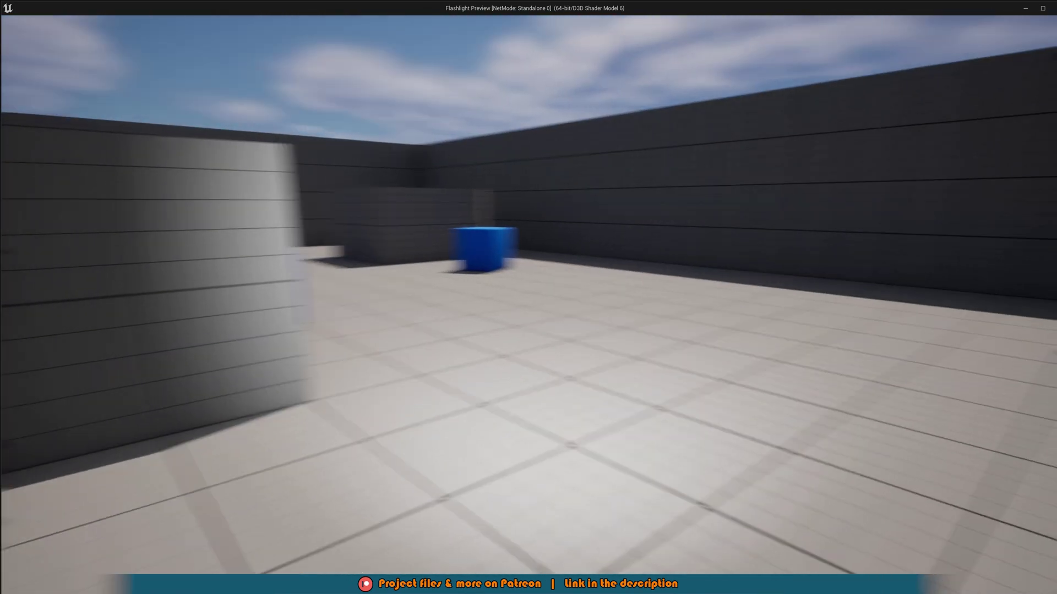
{"action": "key", "text": "d"}
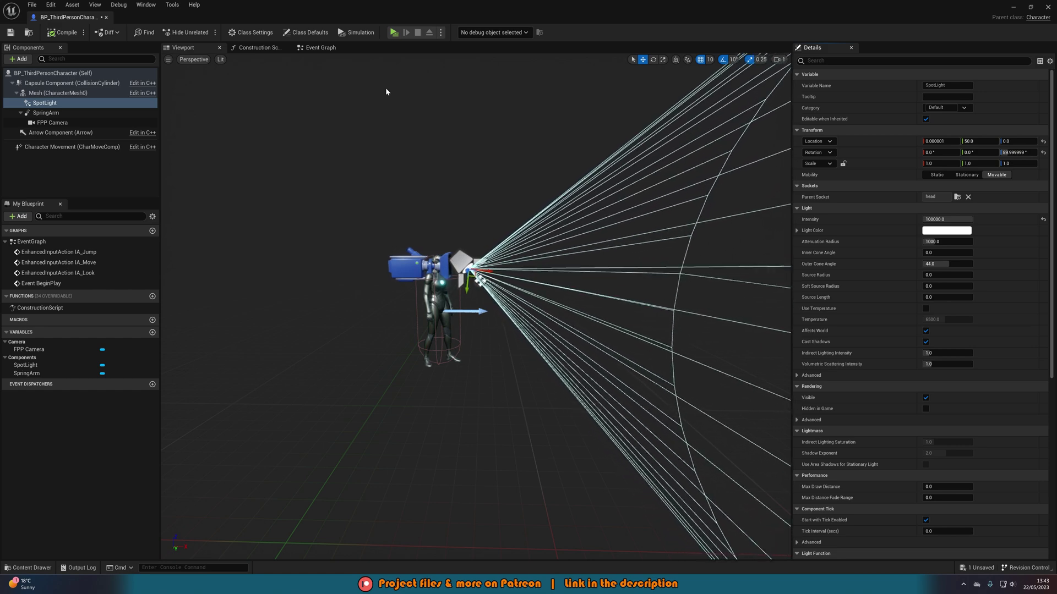
Add an Event Tick node in an empty area of the Event Graph.
{"action": "left_click", "coordinate": [319, 48]}
{"action": "right_click_drag", "start_coordinate": [640, 182], "coordinate": [424, 259]}
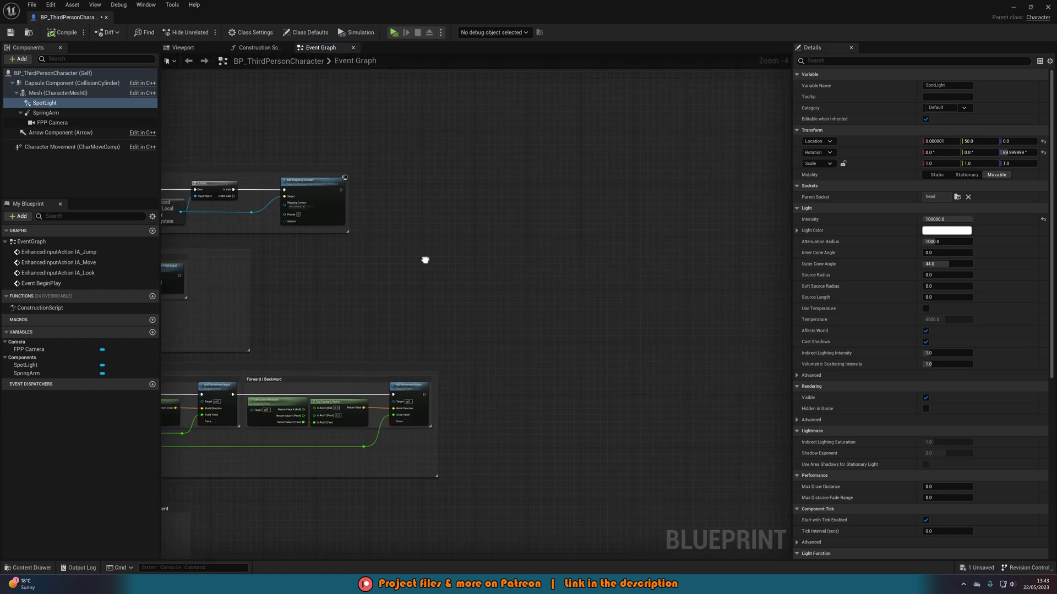
{"action": "right_click", "coordinate": [464, 195]}
{"action": "type", "text": "event tick"}
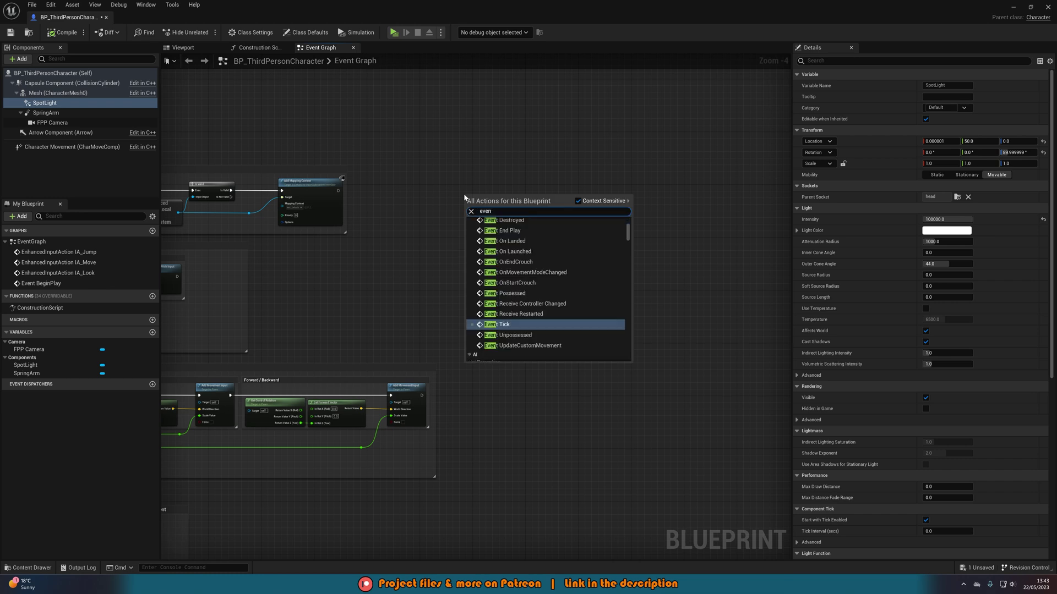
{"action": "key", "text": "Return"}
{"action": "scroll", "coordinate": [464, 193], "scroll_direction": "up", "scroll_amount": 4}
{"action": "right_click_drag", "start_coordinate": [463, 193], "coordinate": [329, 246]}
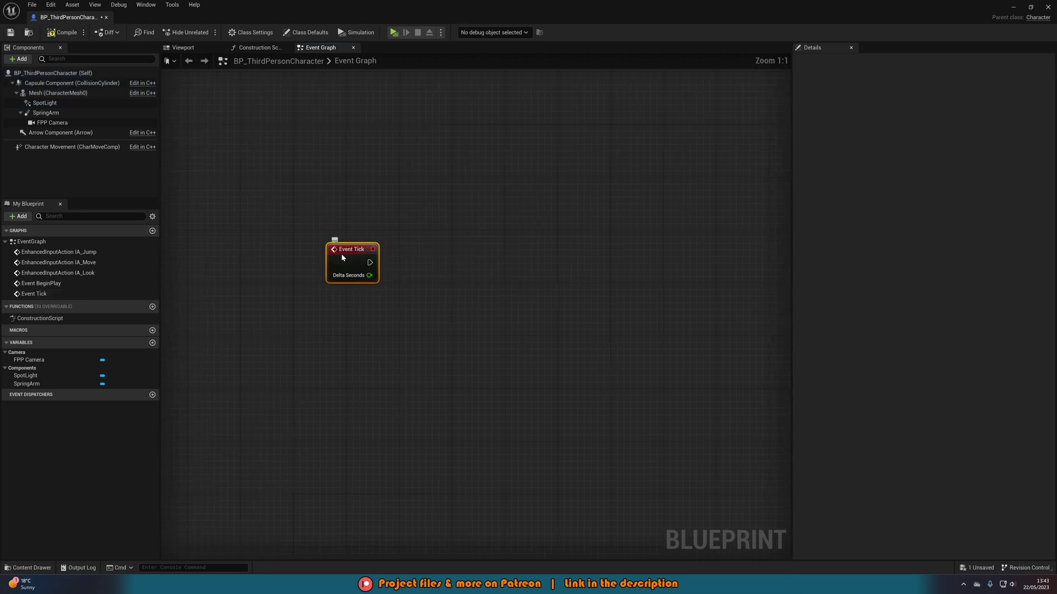
{"action": "left_click_drag", "start_coordinate": [341, 252], "coordinate": [466, 239]}
{"action": "right_click_drag", "start_coordinate": [550, 257], "coordinate": [419, 259]}
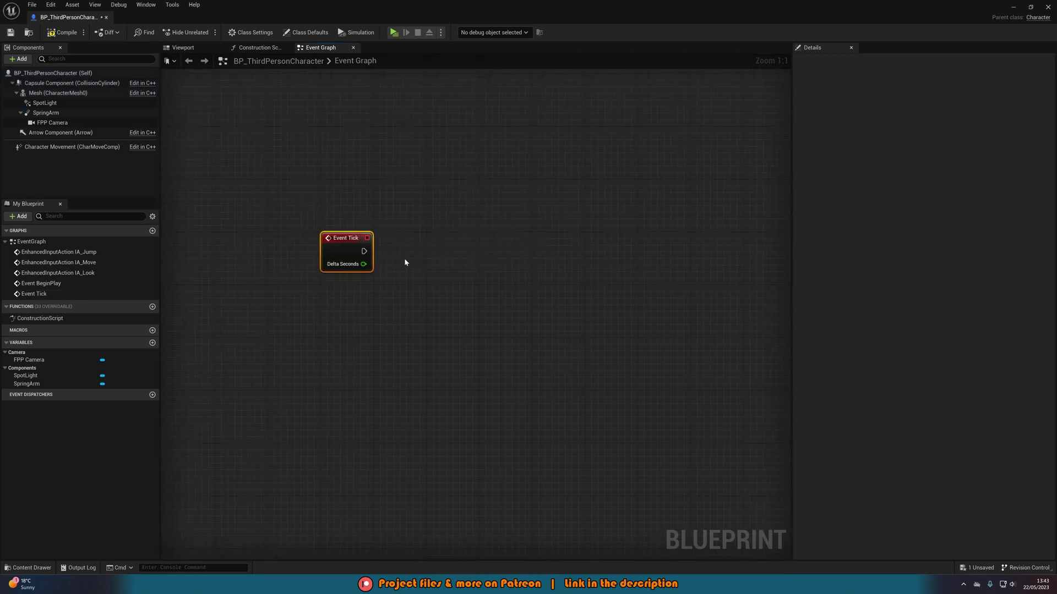
Add a Set World Rotation node targeting the SpotLight, run it from Event Tick, and arrange the nodes.
{"action": "left_click", "coordinate": [44, 103]}
{"action": "left_click_drag", "start_coordinate": [44, 102], "coordinate": [413, 272]}
{"action": "type", "text": "set world rot"}
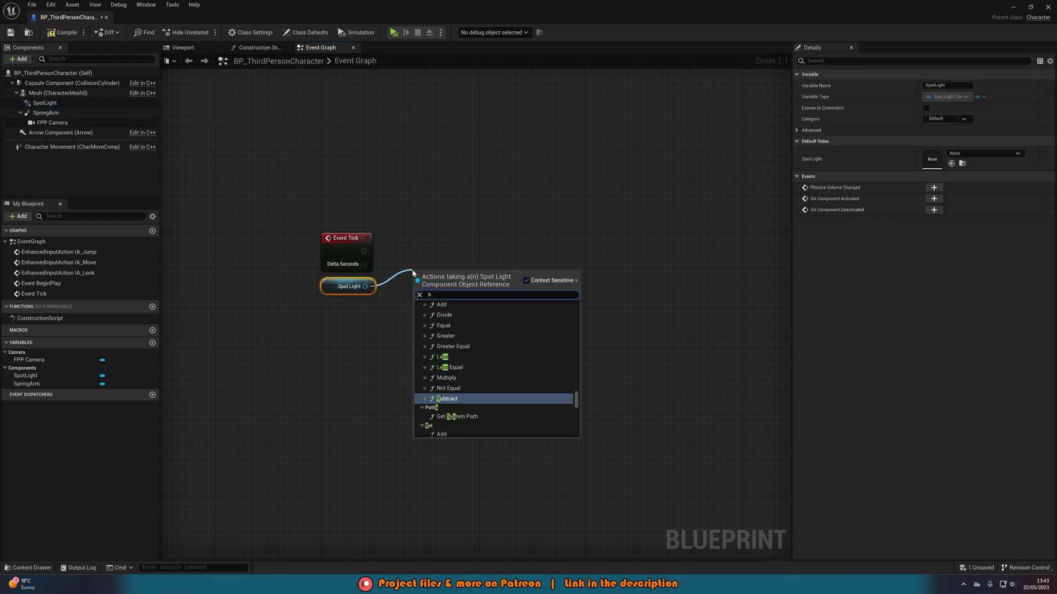
{"action": "key", "text": "Return"}
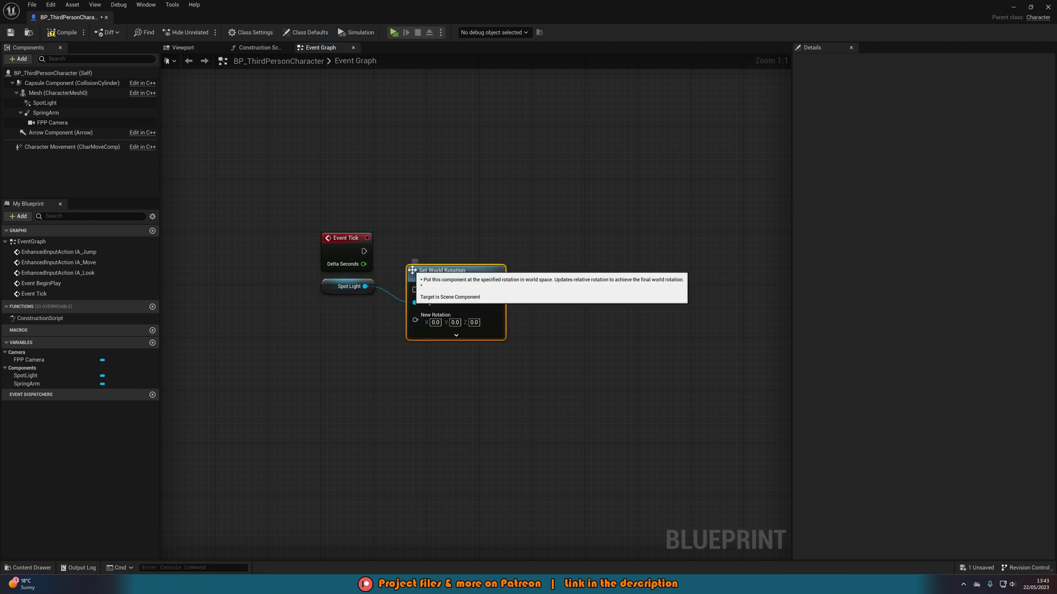
{"action": "left_click_drag", "start_coordinate": [364, 251], "coordinate": [446, 247]}
{"action": "left_click_drag", "start_coordinate": [337, 275], "coordinate": [348, 224]}
{"action": "left_click_drag", "start_coordinate": [332, 285], "coordinate": [413, 216]}
Feed a Get Control Rotation node into Set World Rotation's New Rotation and place it below Event Tick.
{"action": "left_click", "coordinate": [418, 363]}
{"action": "left_click_drag", "start_coordinate": [415, 281], "coordinate": [371, 322]}
{"action": "type", "text": "get control ro"}
{"action": "key", "text": "Return"}
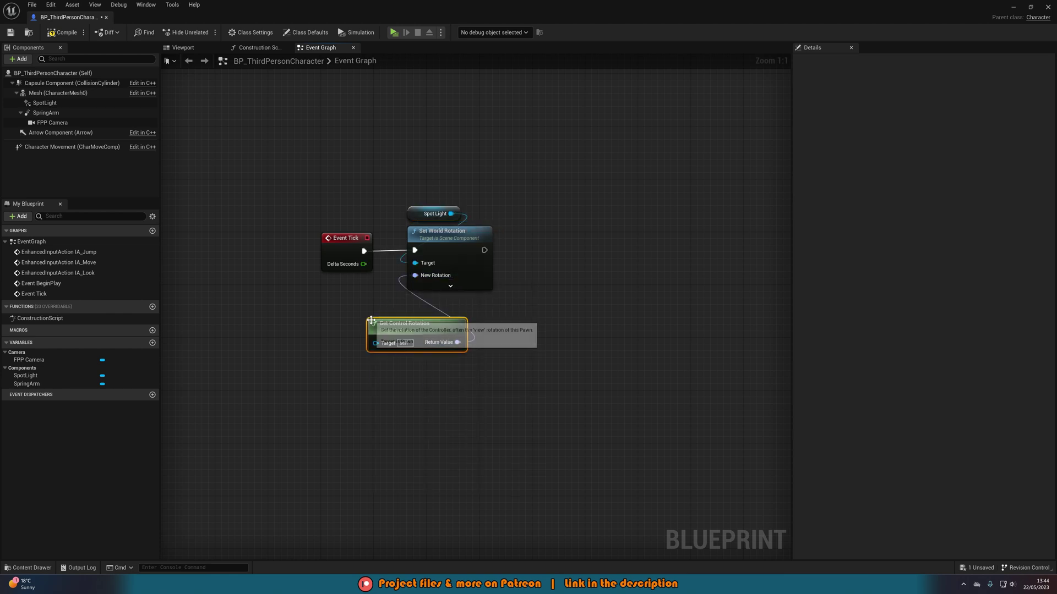
{"action": "left_click_drag", "start_coordinate": [444, 327], "coordinate": [351, 298]}
{"action": "left_click", "coordinate": [399, 325]}
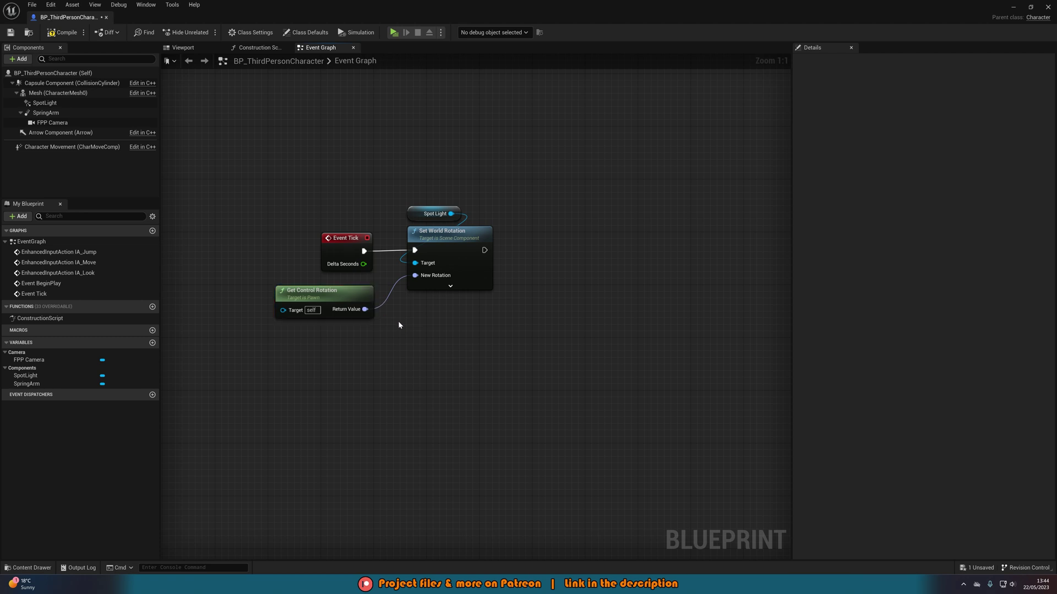
Playtest the level to check how the spotlight follows the view.
{"action": "left_click", "coordinate": [394, 32]}
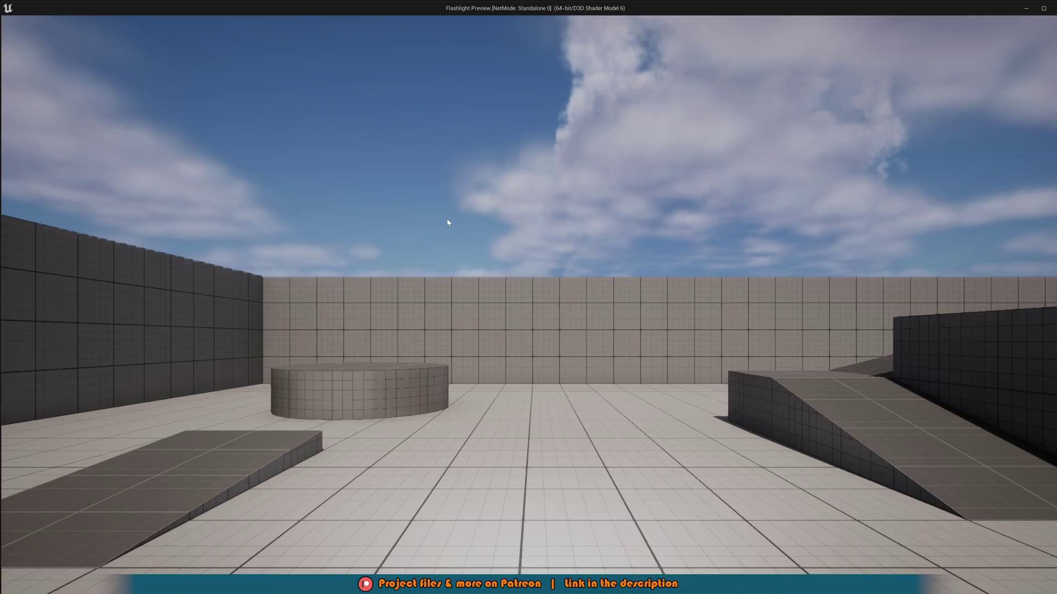
{"action": "key", "text": "w"}
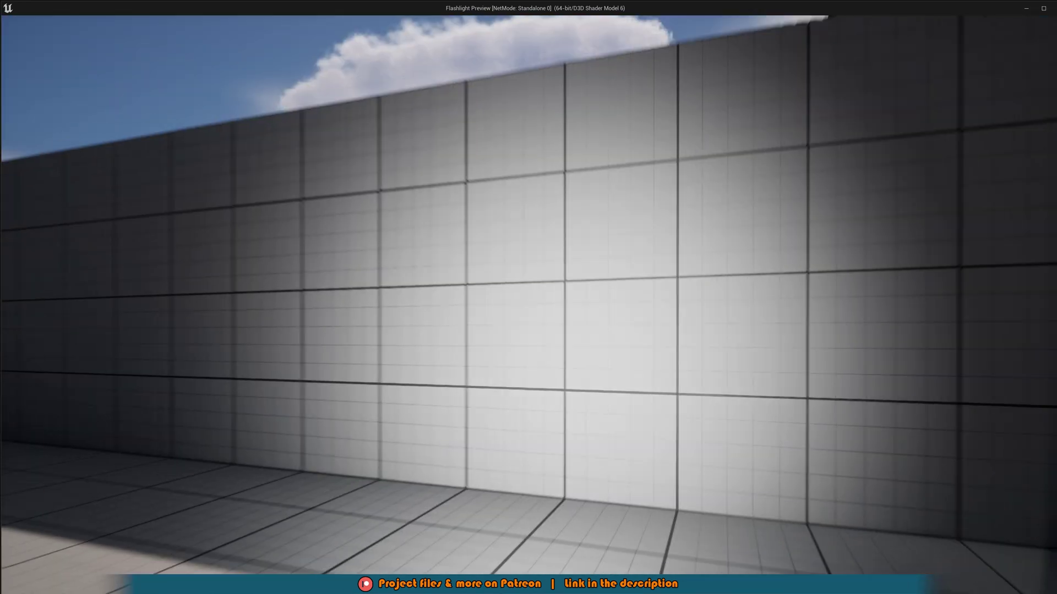
{"action": "key", "text": "Escape"}
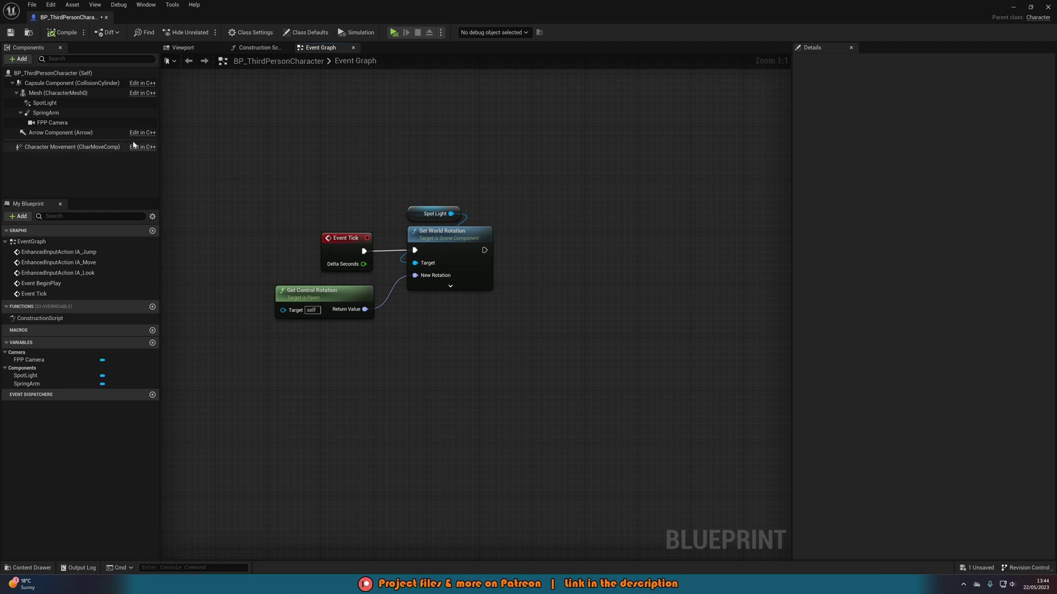
Enable Camera Rotation Lag on the SpringArm and playtest the camera movement.
{"action": "left_click", "coordinate": [135, 113]}
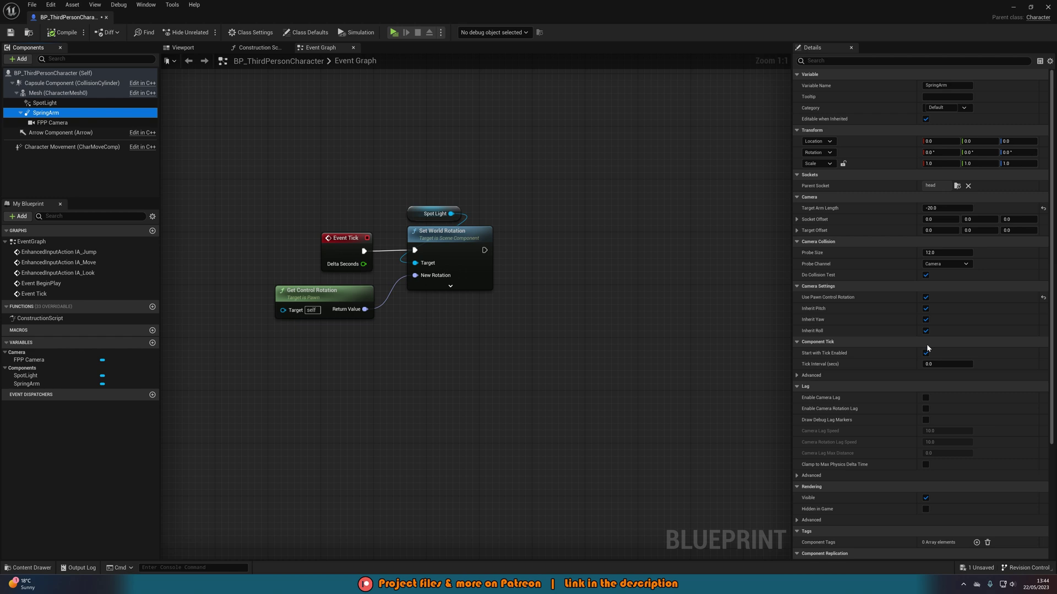
{"action": "left_click", "coordinate": [927, 410]}
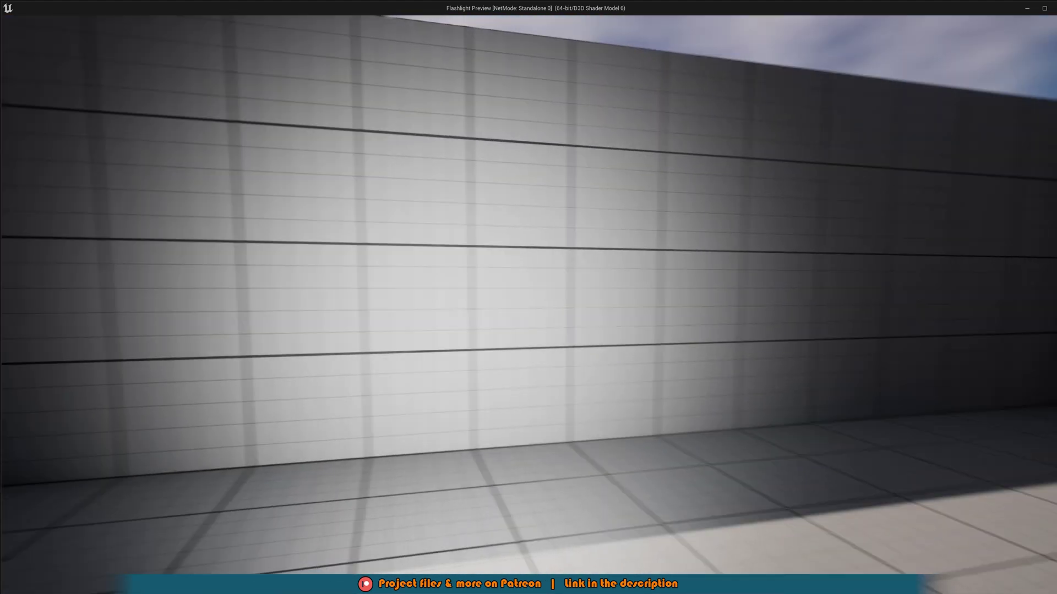
{"action": "key", "text": "Escape"}
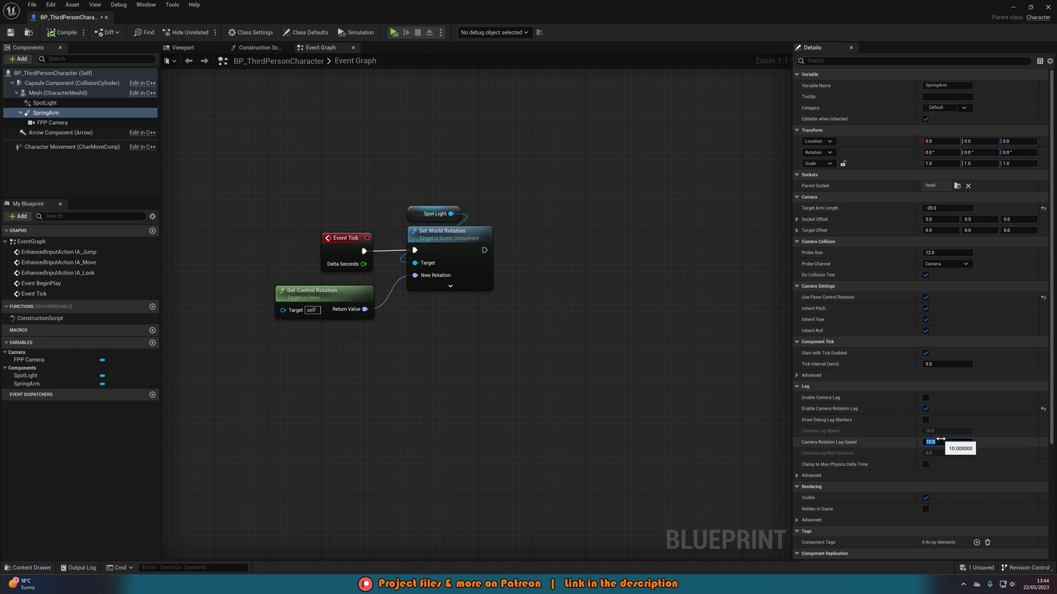
Set the SpringArm's Camera Rotation Lag Speed to 40 and playtest the effect.
{"action": "left_click", "coordinate": [393, 32]}
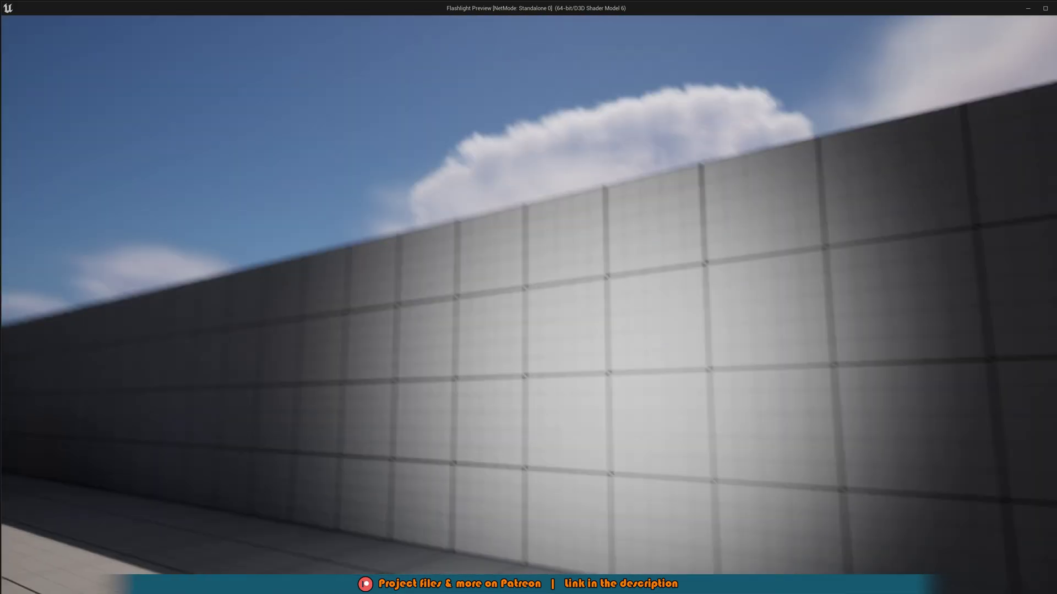
{"action": "key", "text": "Escape"}
Set the SpringArm's Camera Rotation Lag Speed to 1 and start a playtest.
{"action": "left_click", "coordinate": [943, 441]}
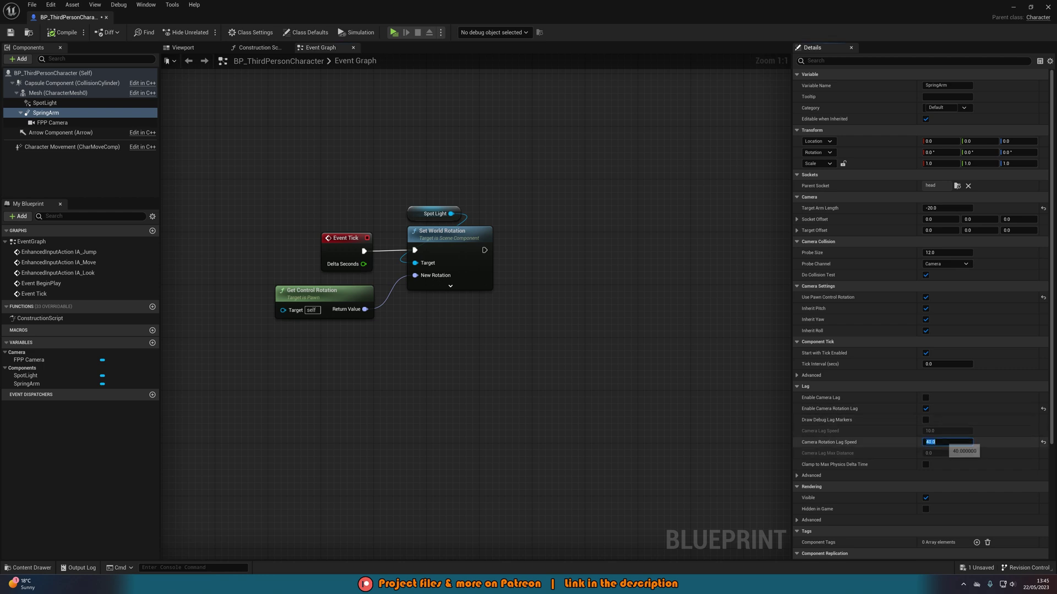
{"action": "type", "text": "1"}
{"action": "key", "text": "Return"}
{"action": "left_click", "coordinate": [394, 32]}
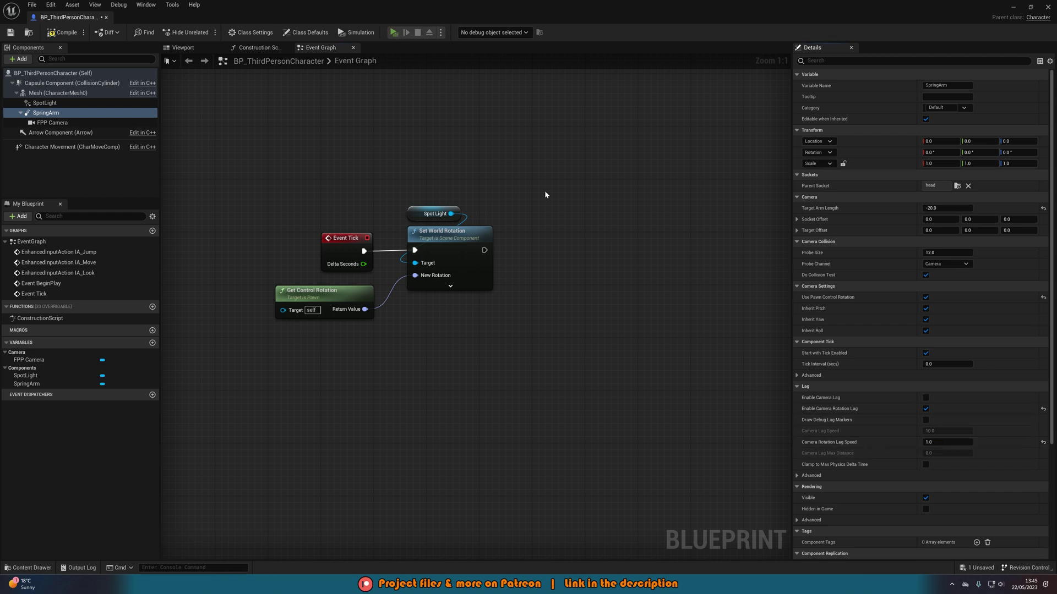